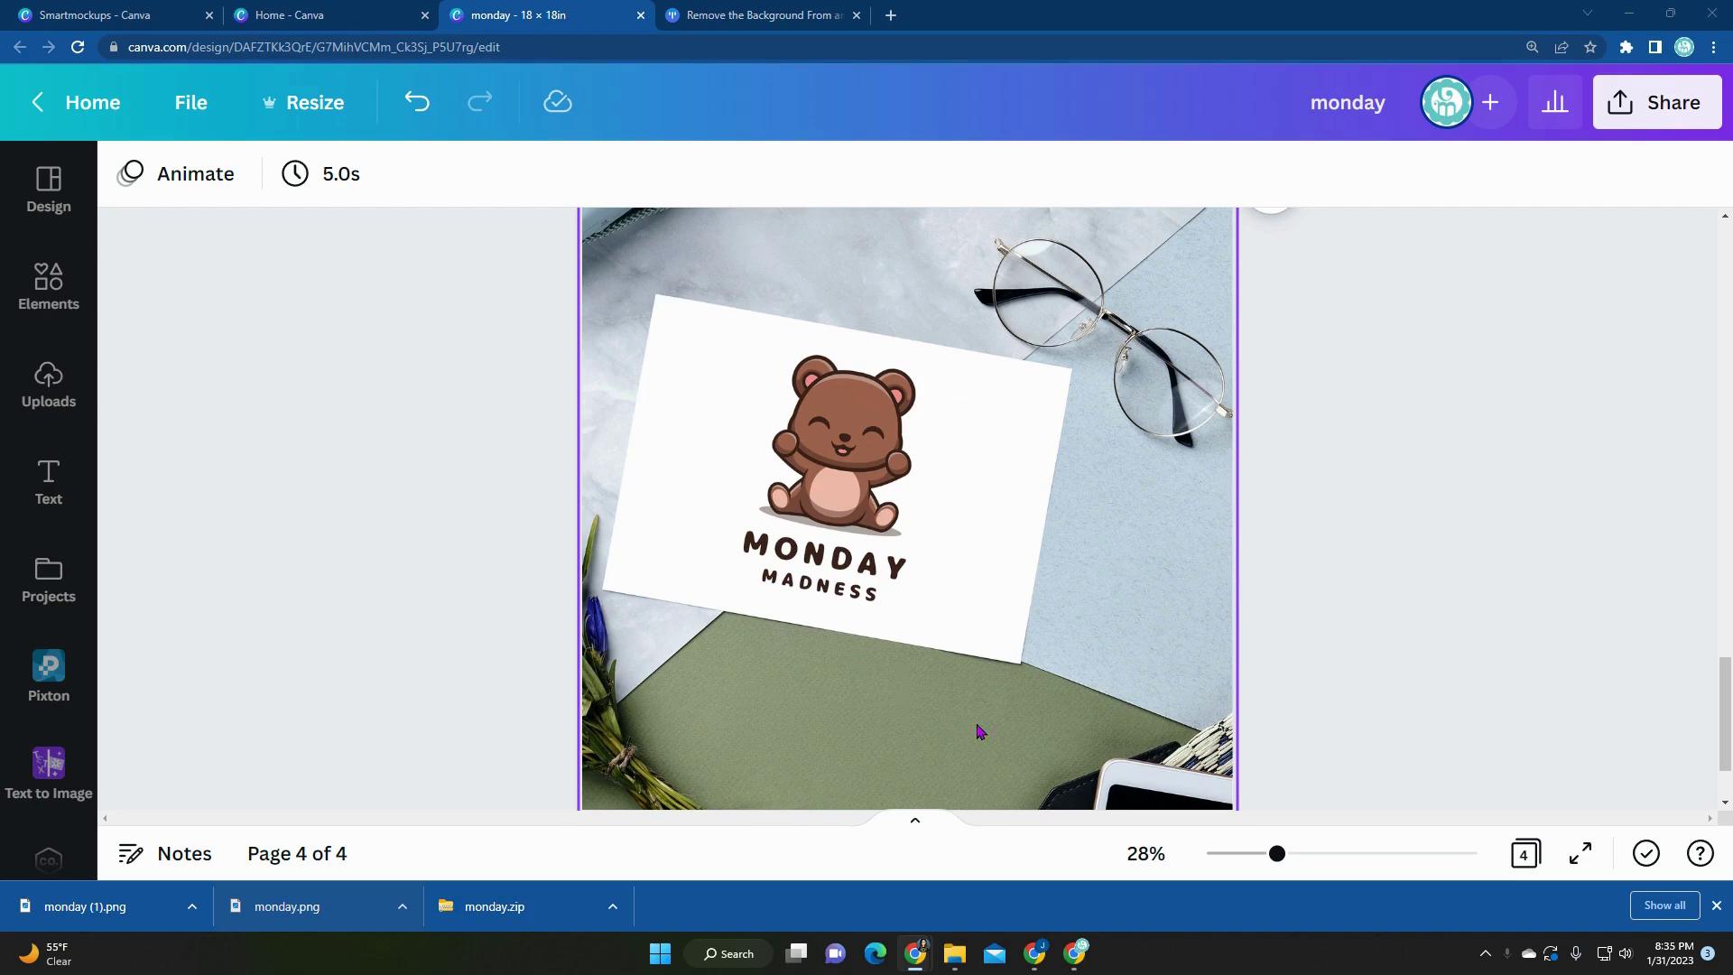
Scroll through the design and select page 1.
scroll(1061, 718, up, 4)
scroll(1061, 718, up, 3)
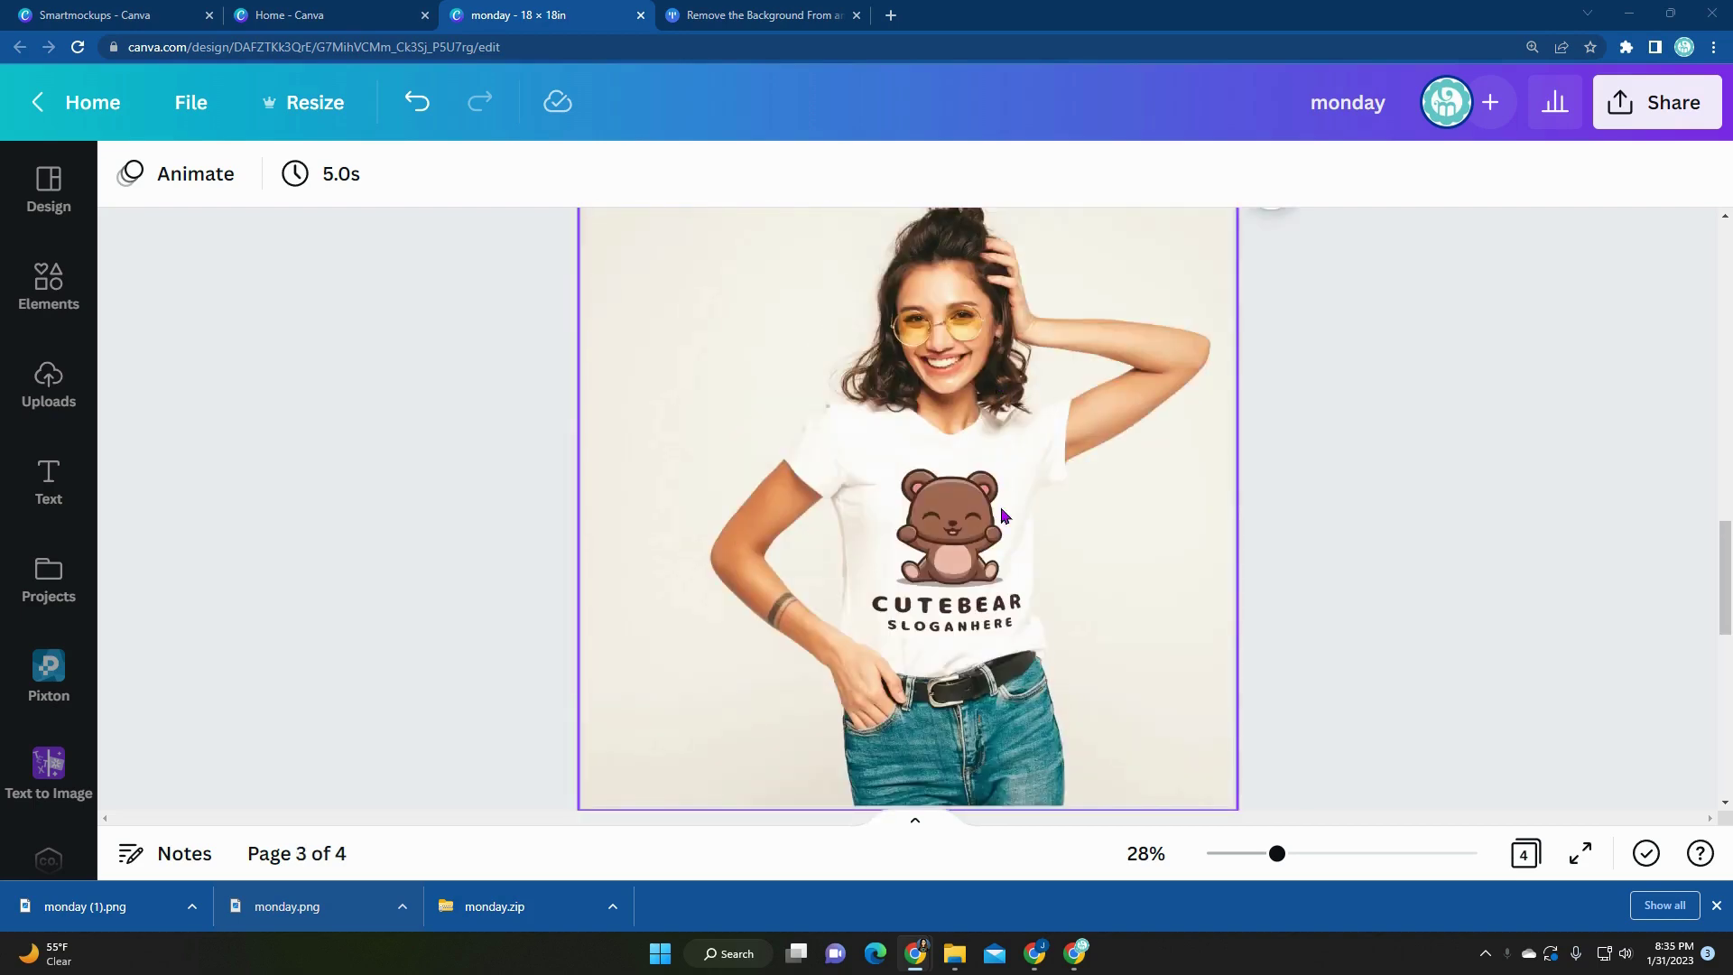
scroll(1001, 603, up, 5)
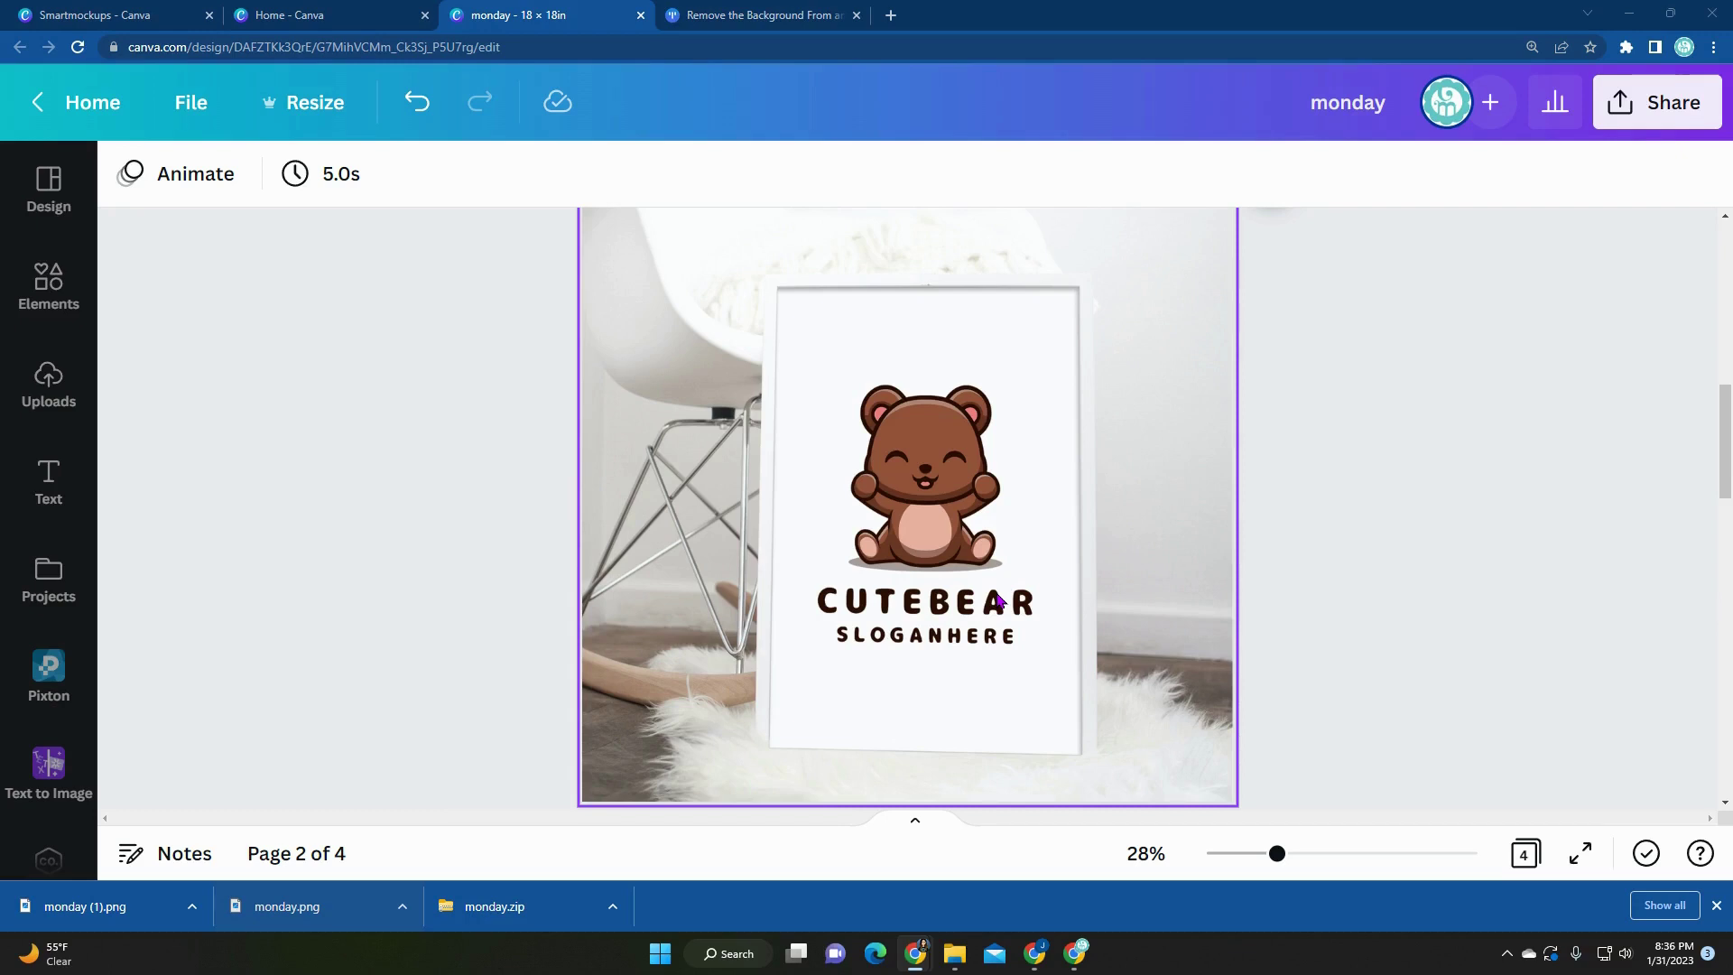
scroll(603, 596, up, 5)
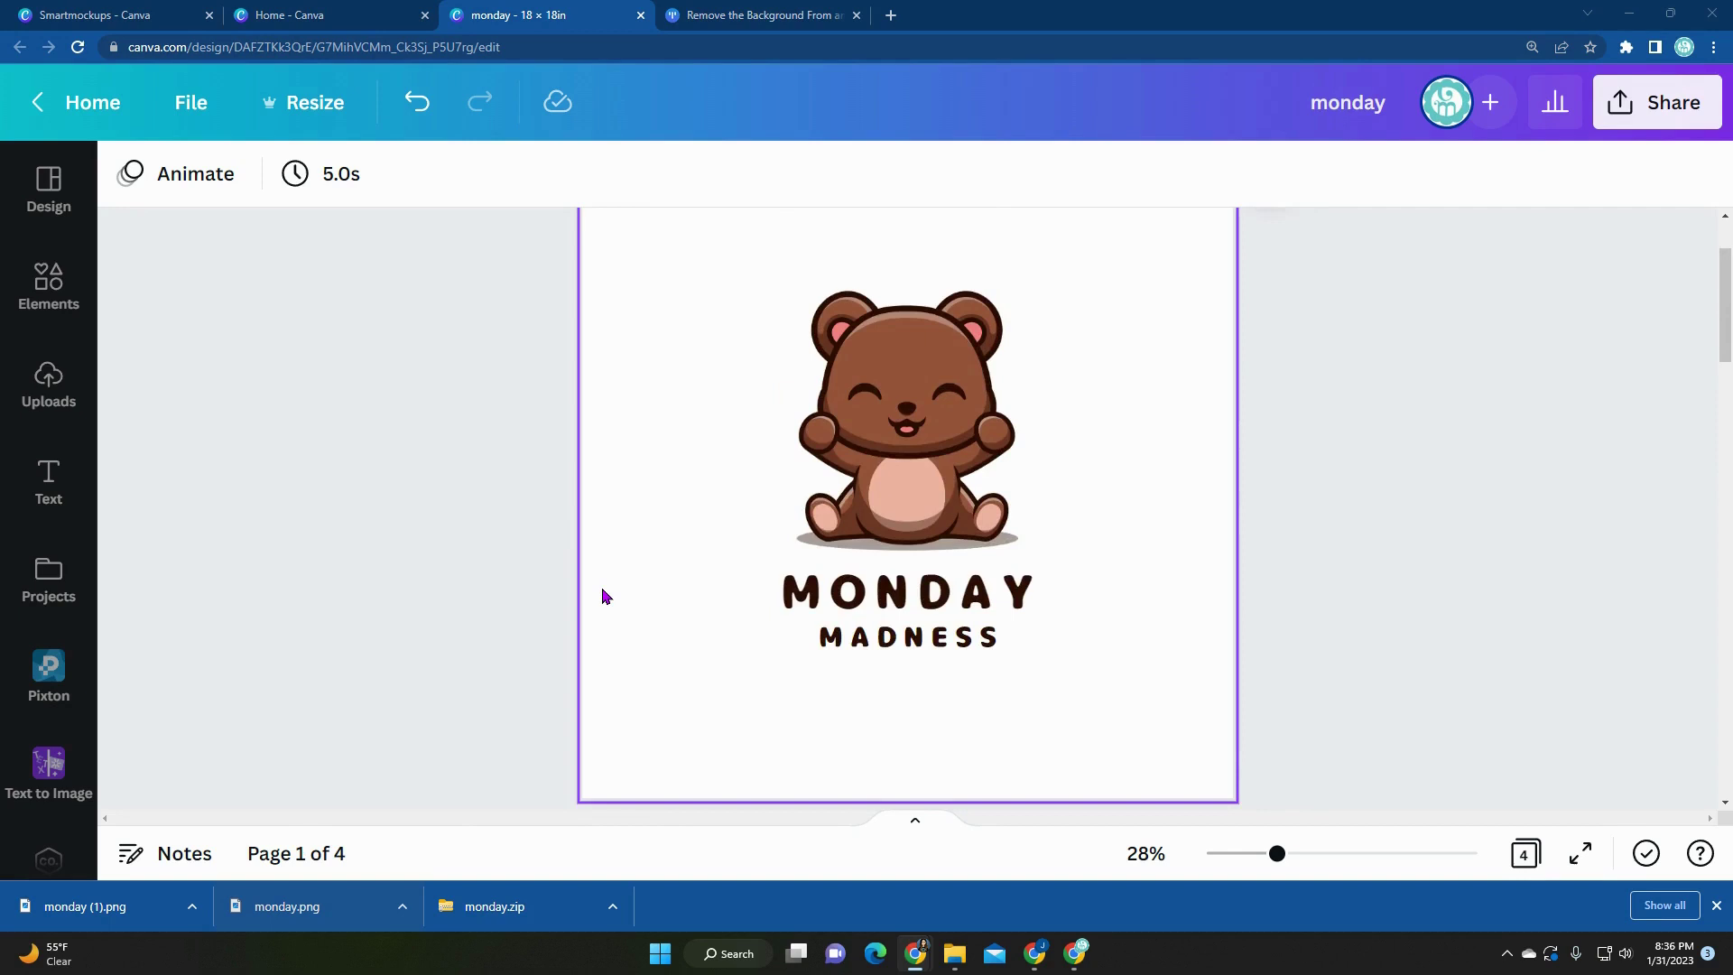
scroll(603, 596, down, 1)
scroll(601, 596, up, 3)
scroll(597, 598, down, 2)
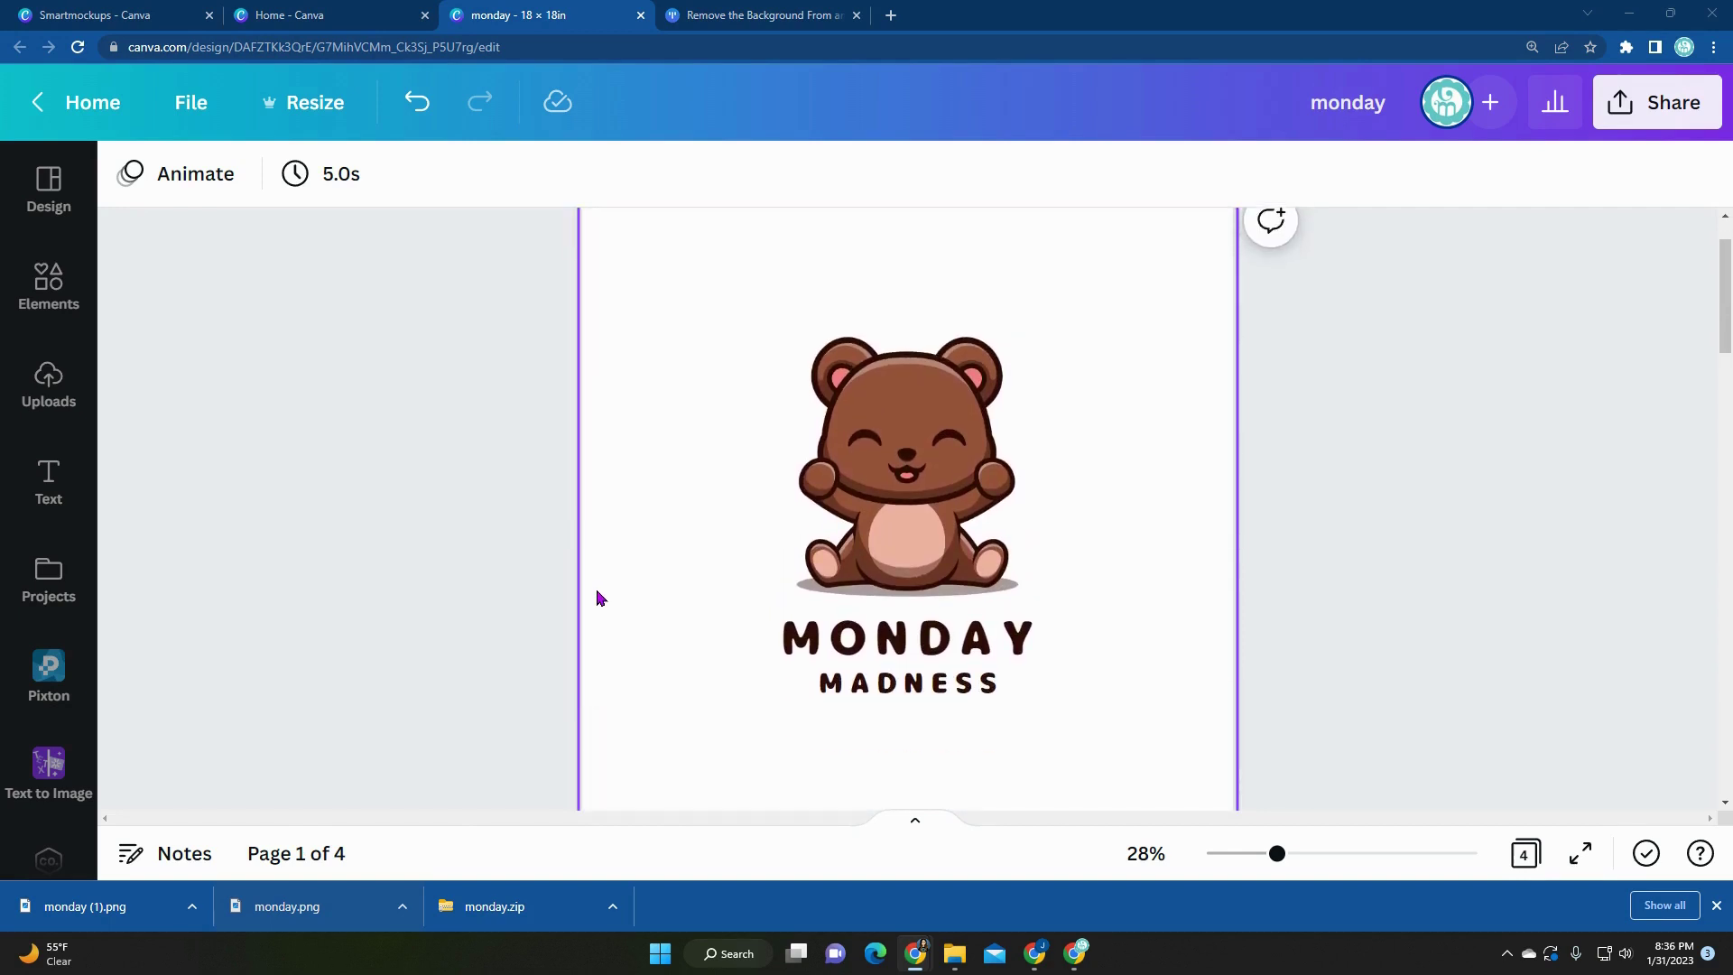
click(681, 354)
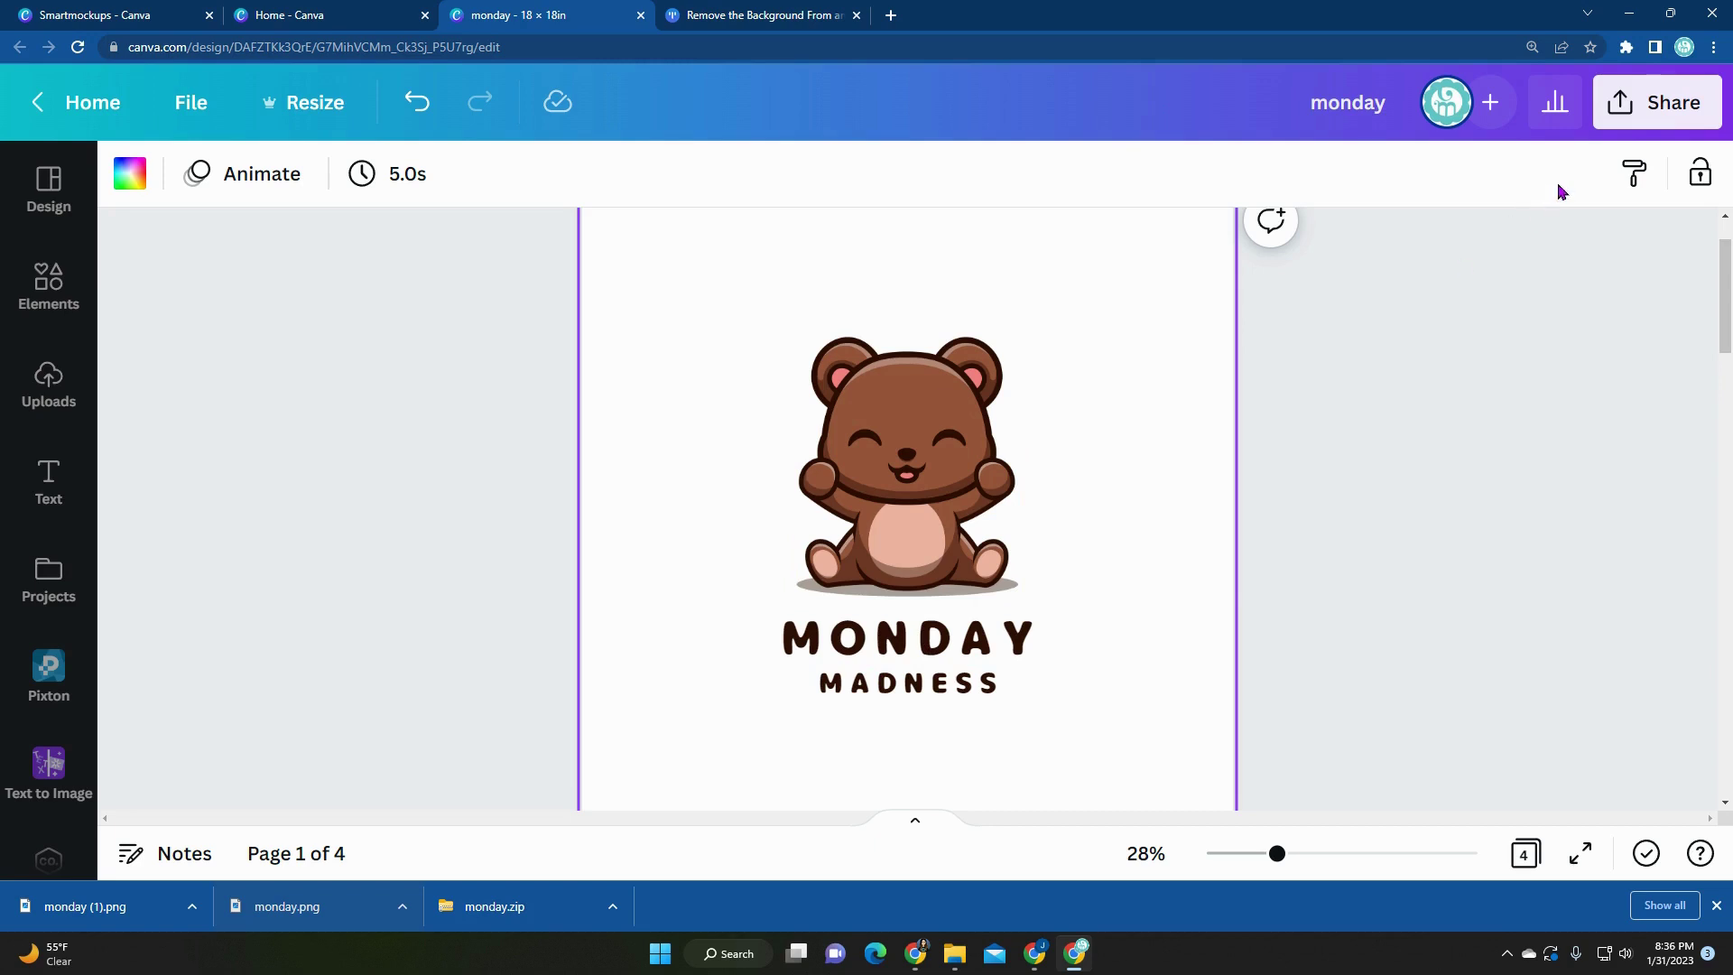
Enable Transparent background in the Share > Download settings, then move to the TinyWow tab.
click(1622, 105)
scroll(1390, 596, down, 2)
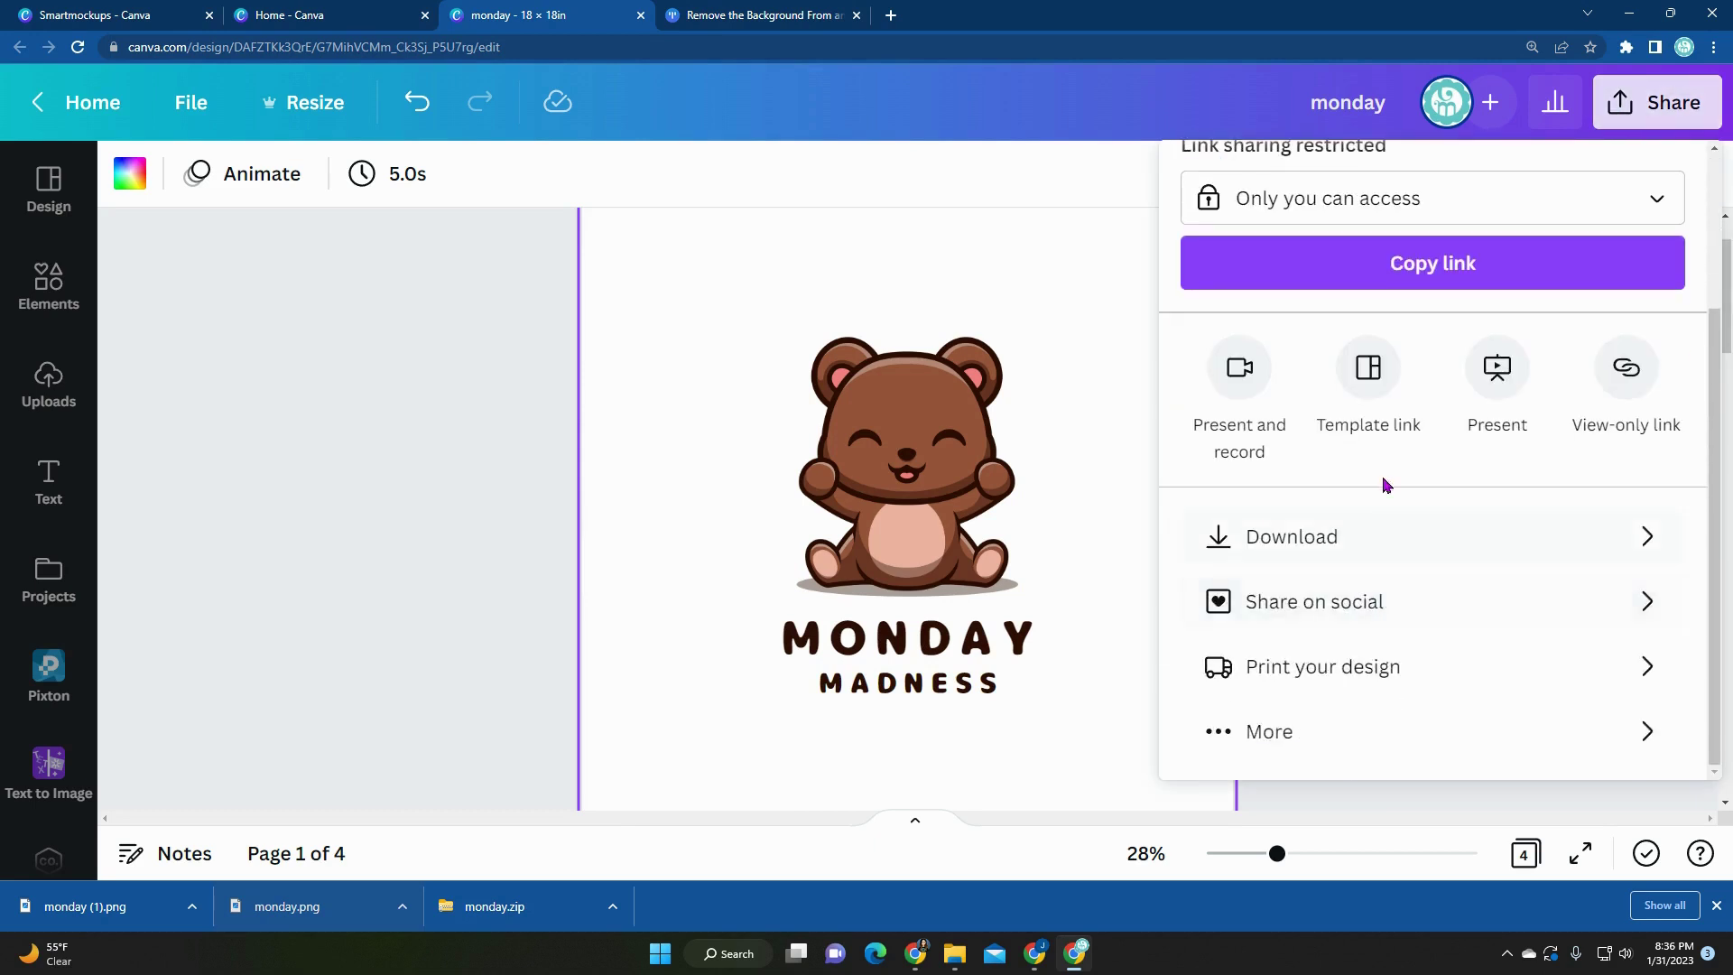
scroll(1386, 487, up, 2)
scroll(1372, 544, down, 2)
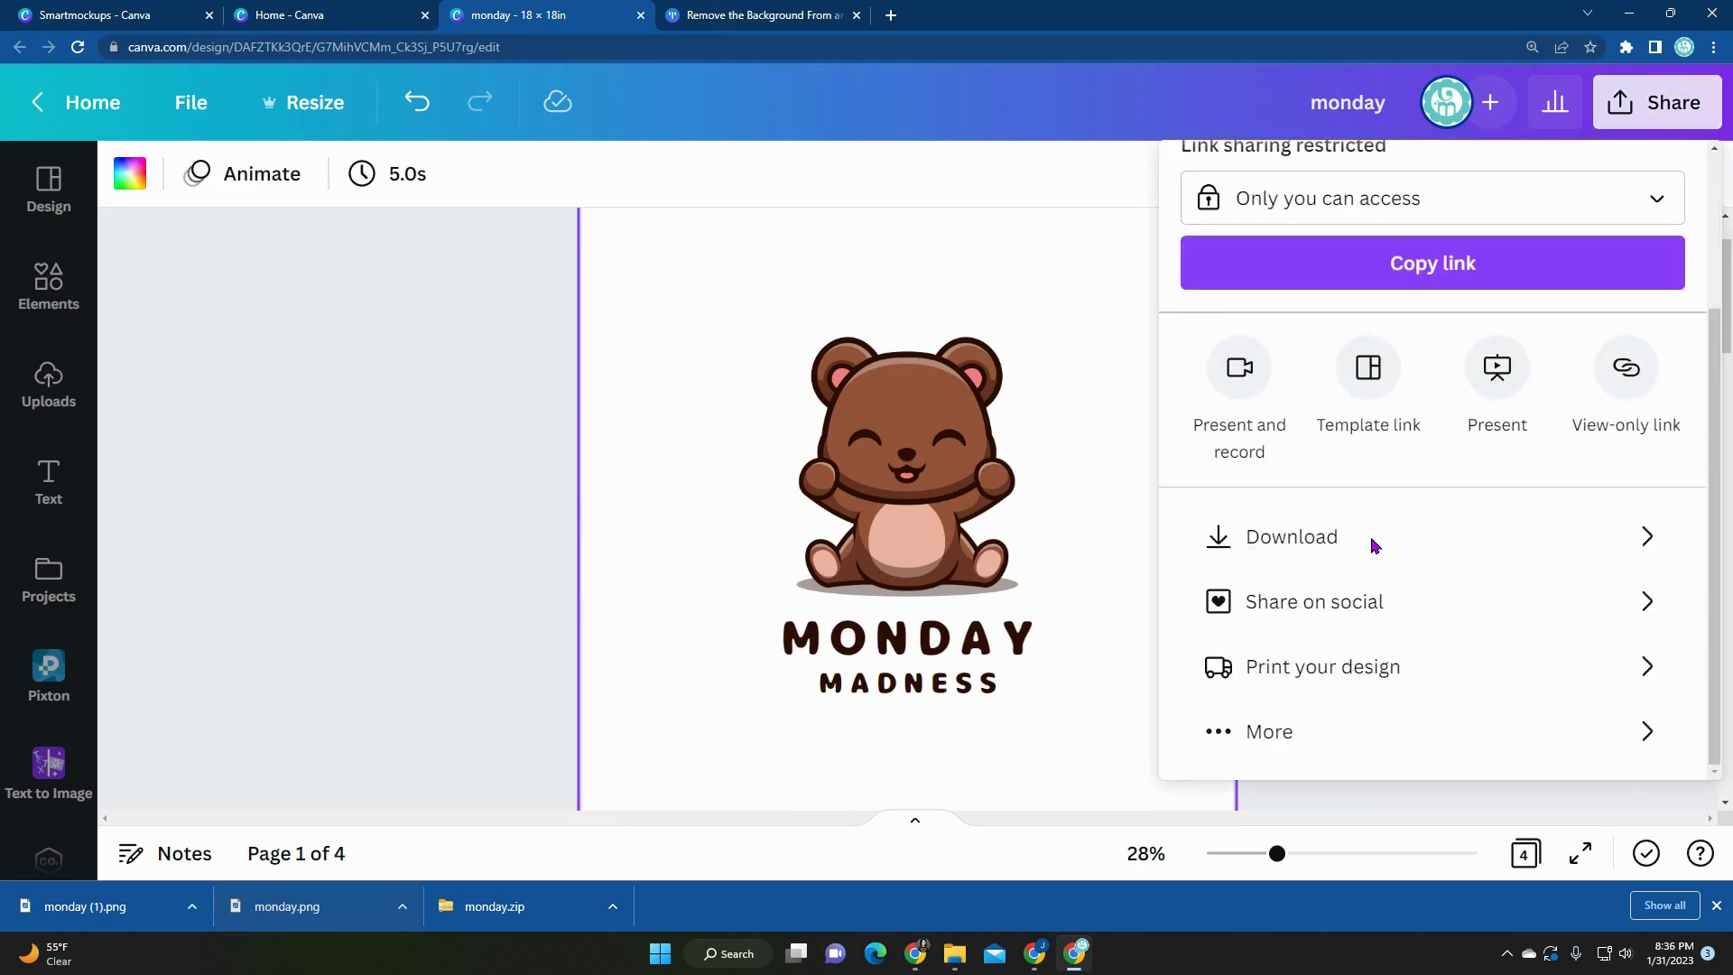
click(1324, 547)
scroll(1357, 505, down, 1)
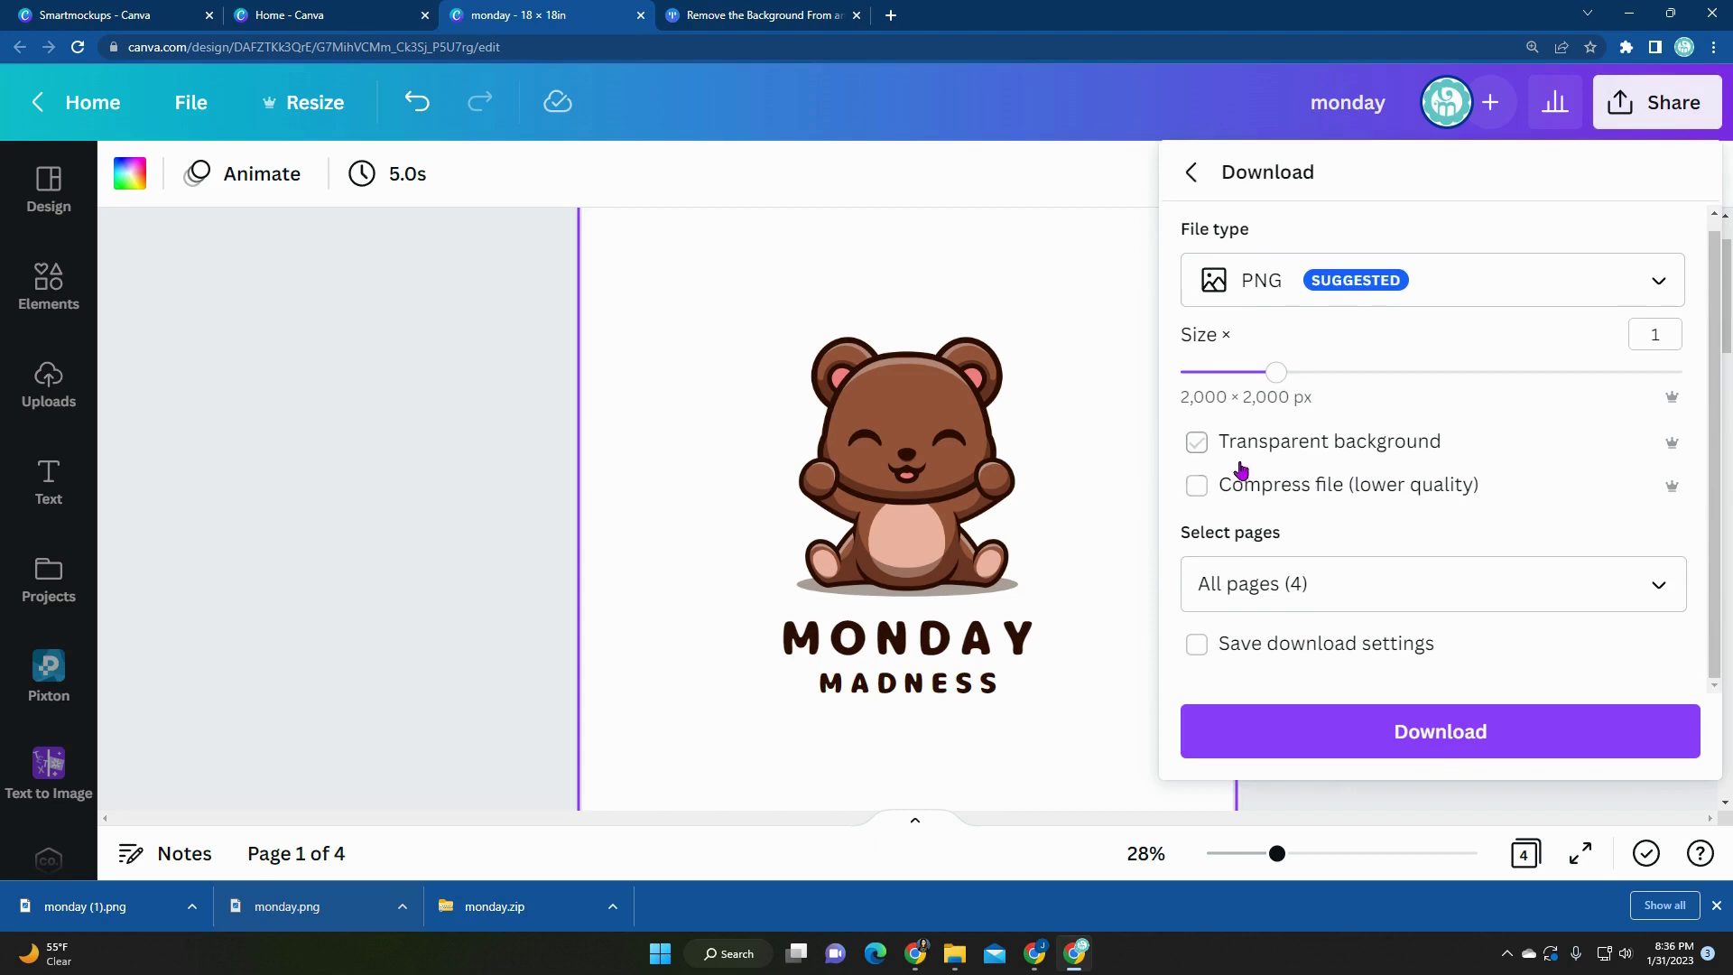
click(1197, 443)
click(755, 14)
Bring the cut-out bear logo result into view on TinyWow.
mouse_move(503, 116)
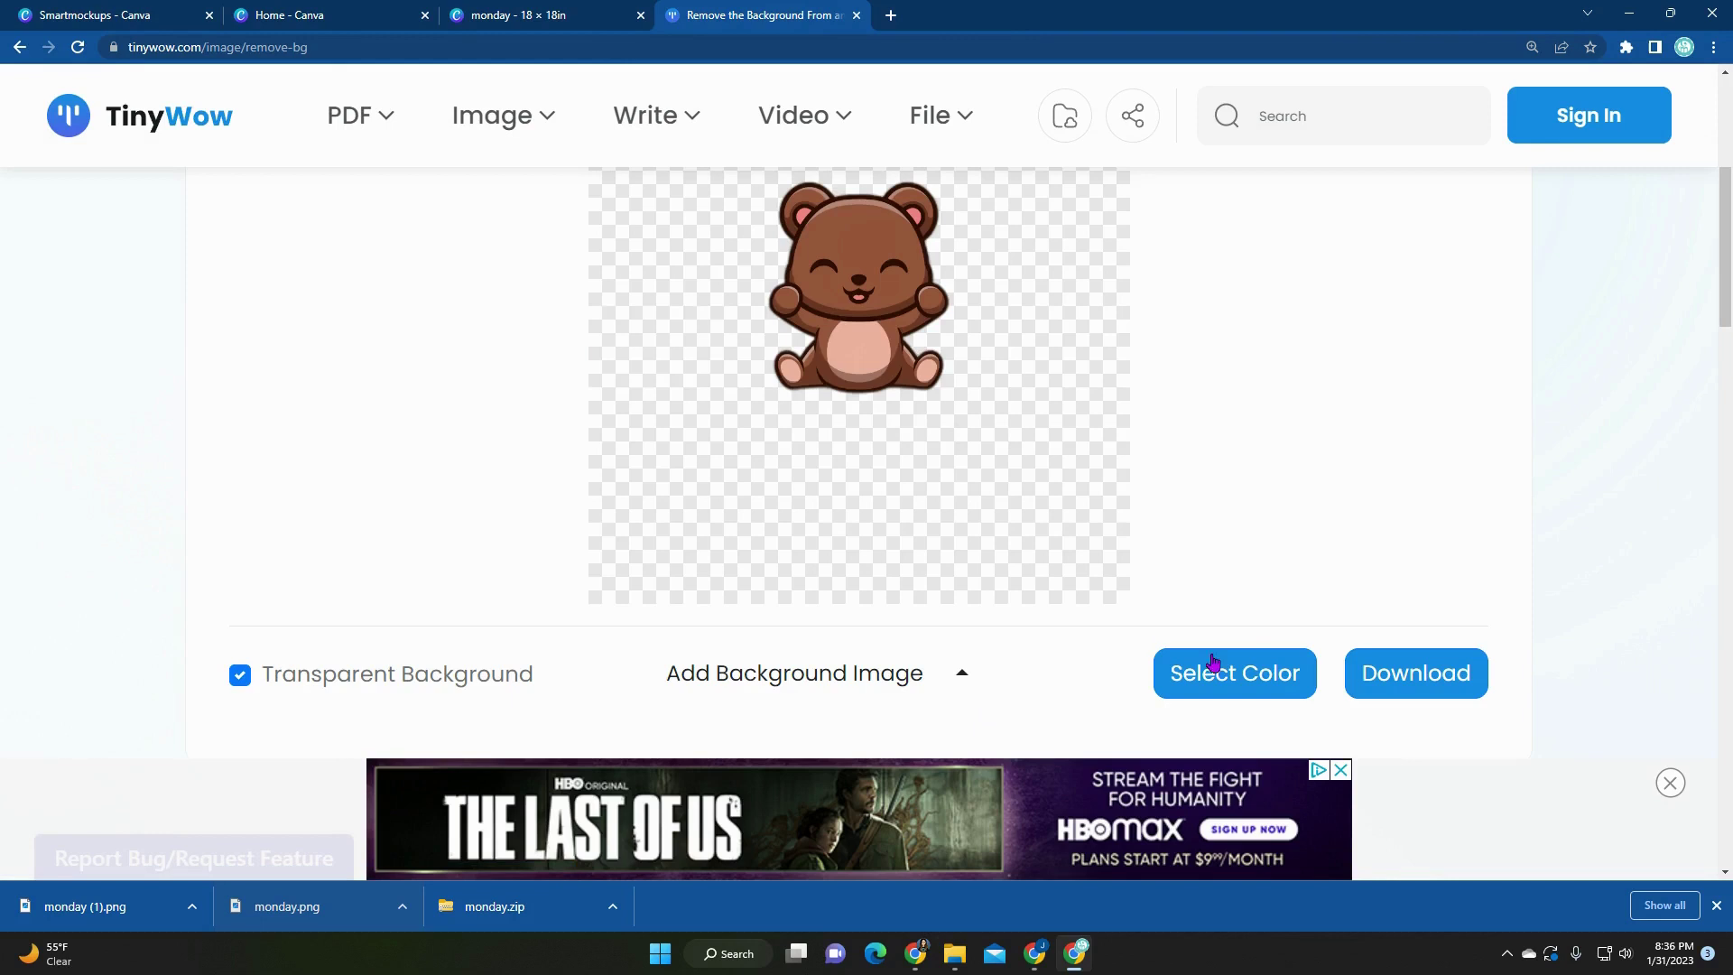
scroll(1210, 664, up, 1)
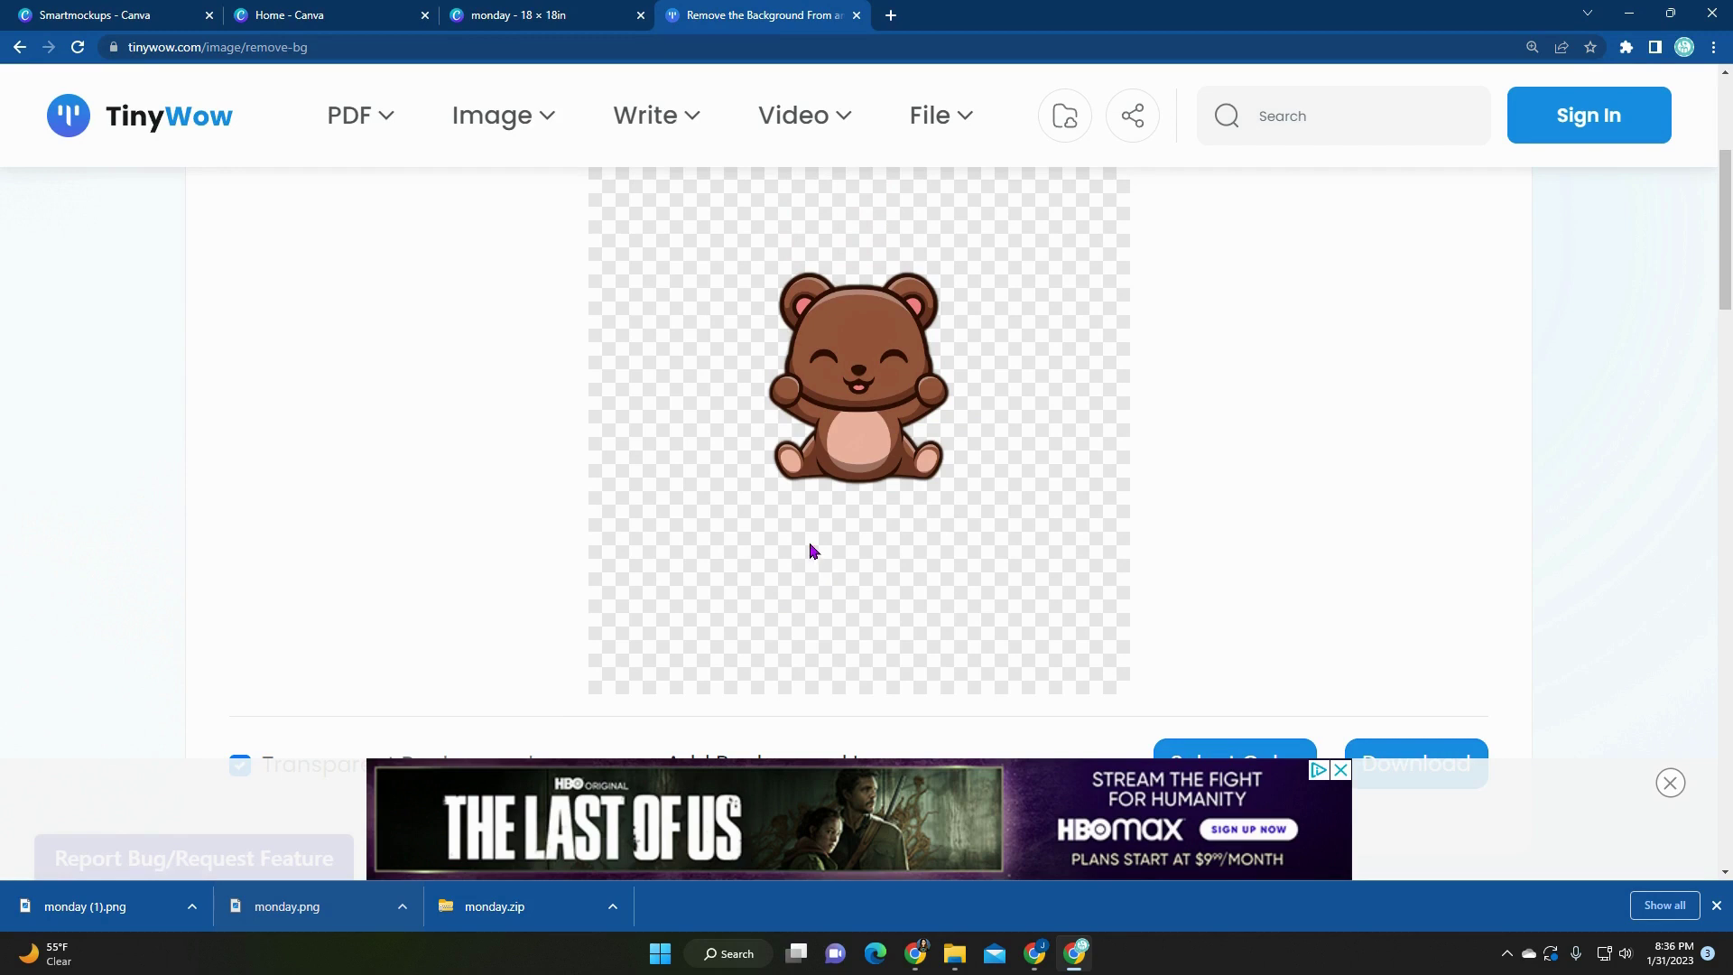
Return to the monday design in Canva and close the download settings.
click(340, 20)
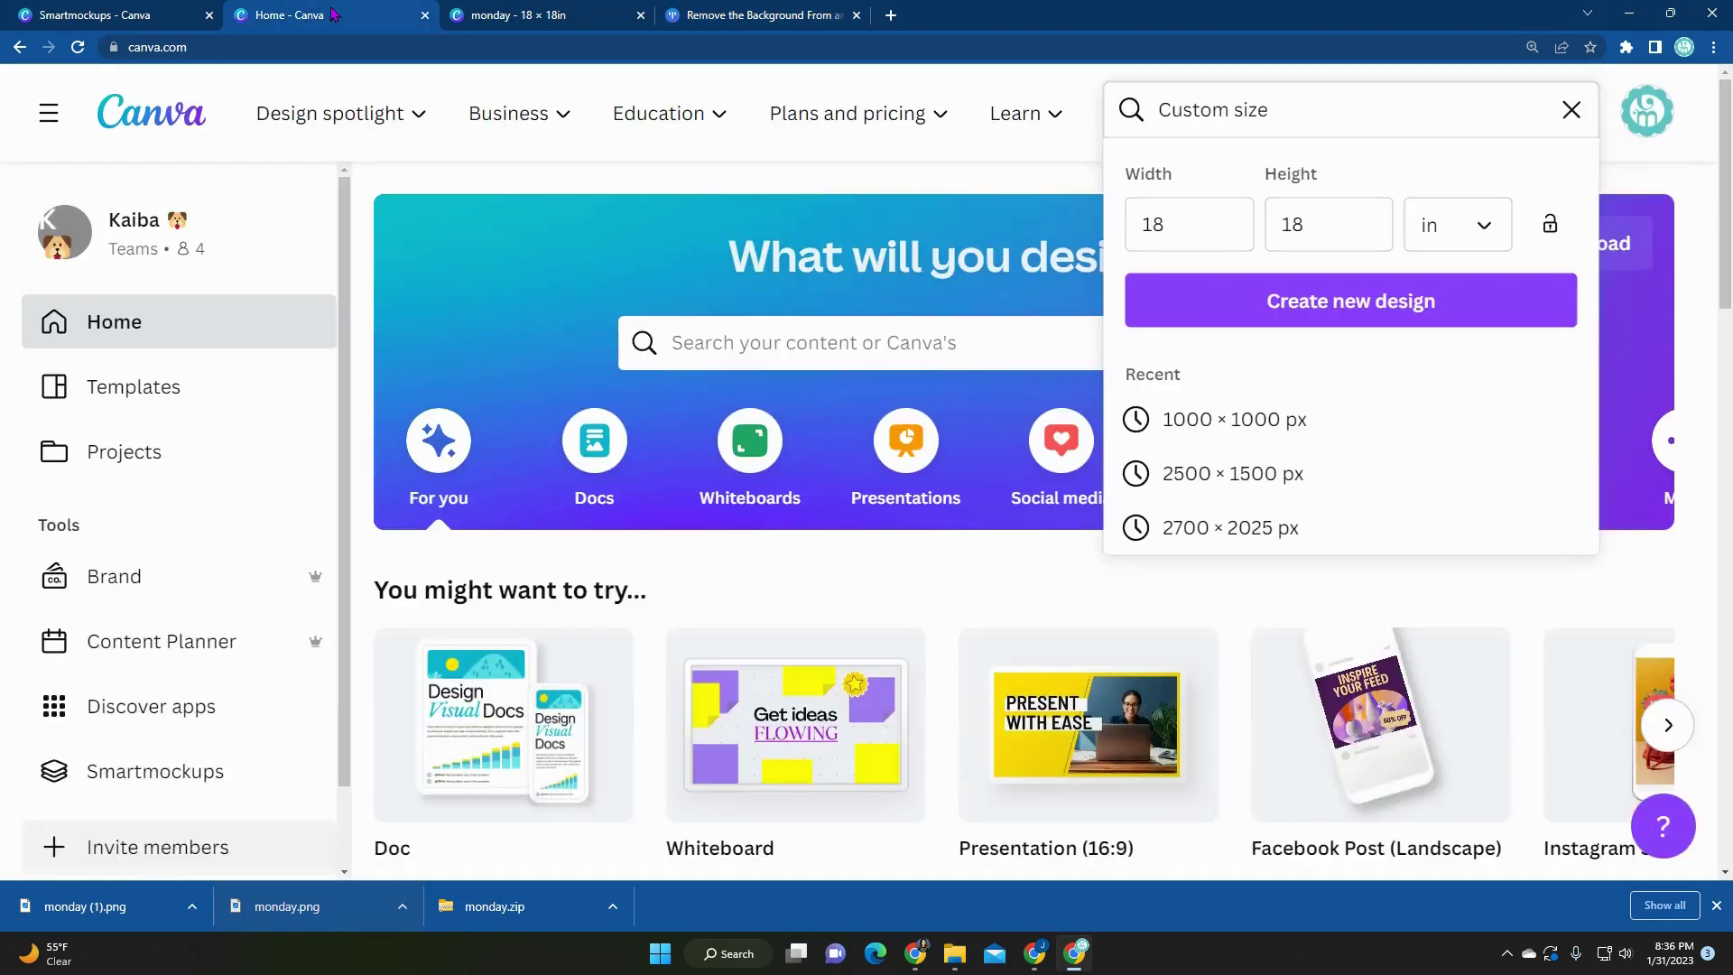
click(492, 13)
click(365, 502)
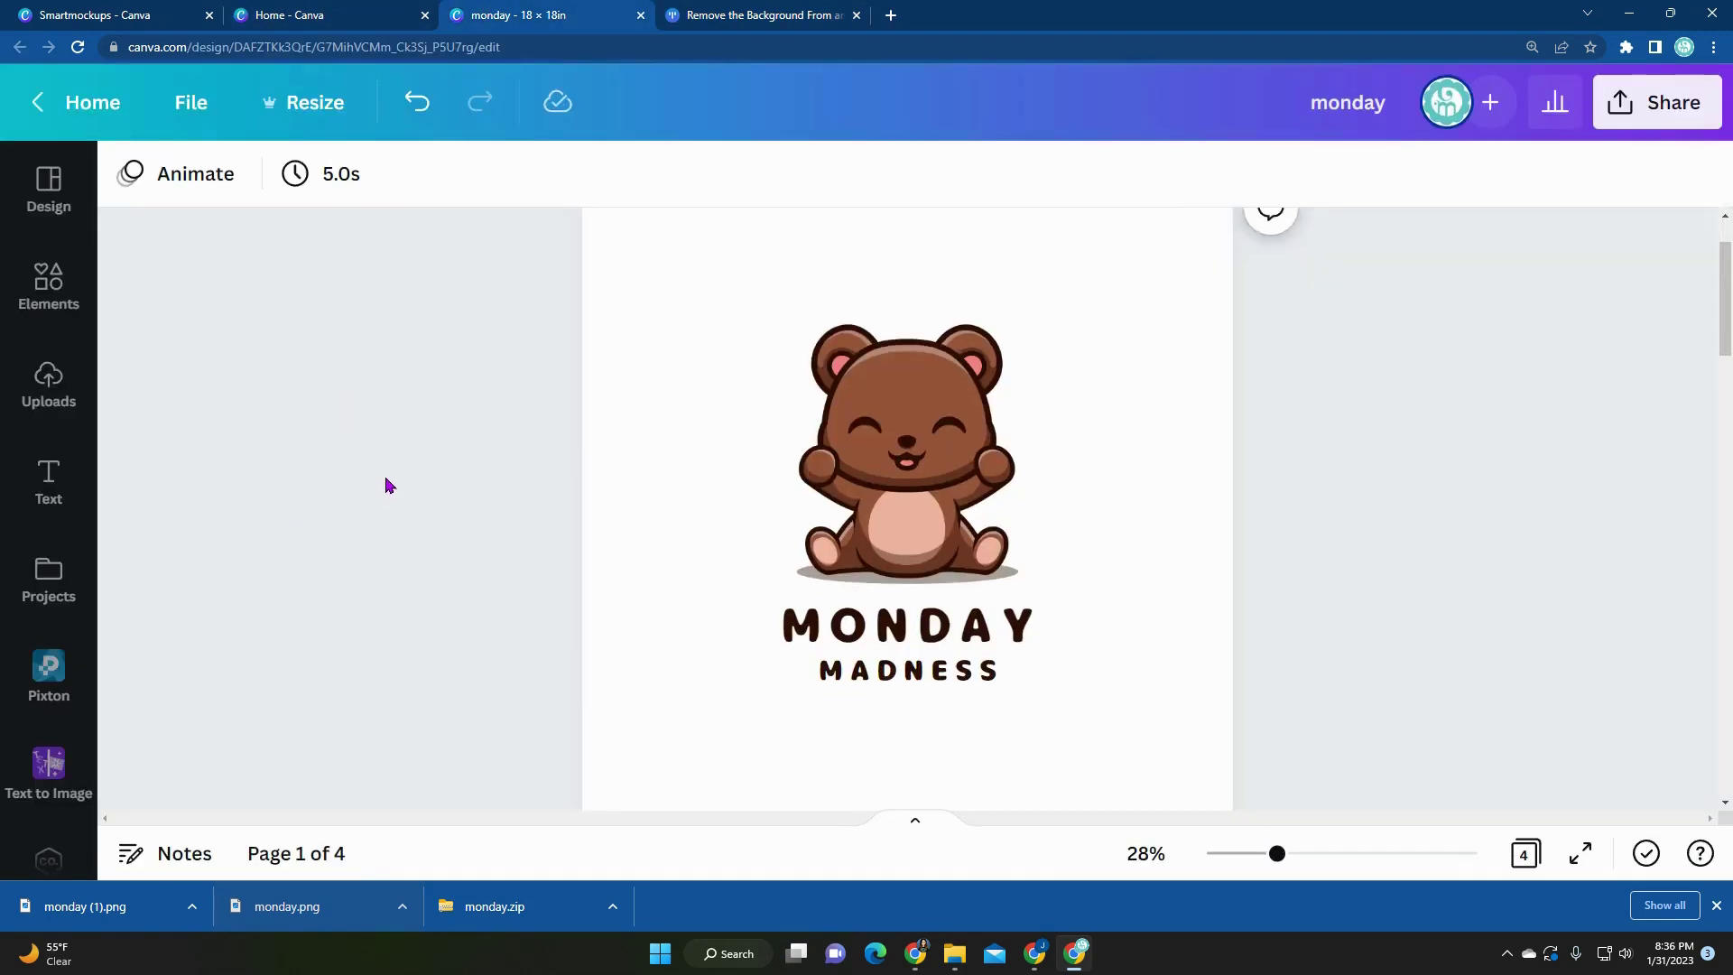
Show the Uploads panel and add a blank page 5 after page 4.
scroll(387, 484, down, 7)
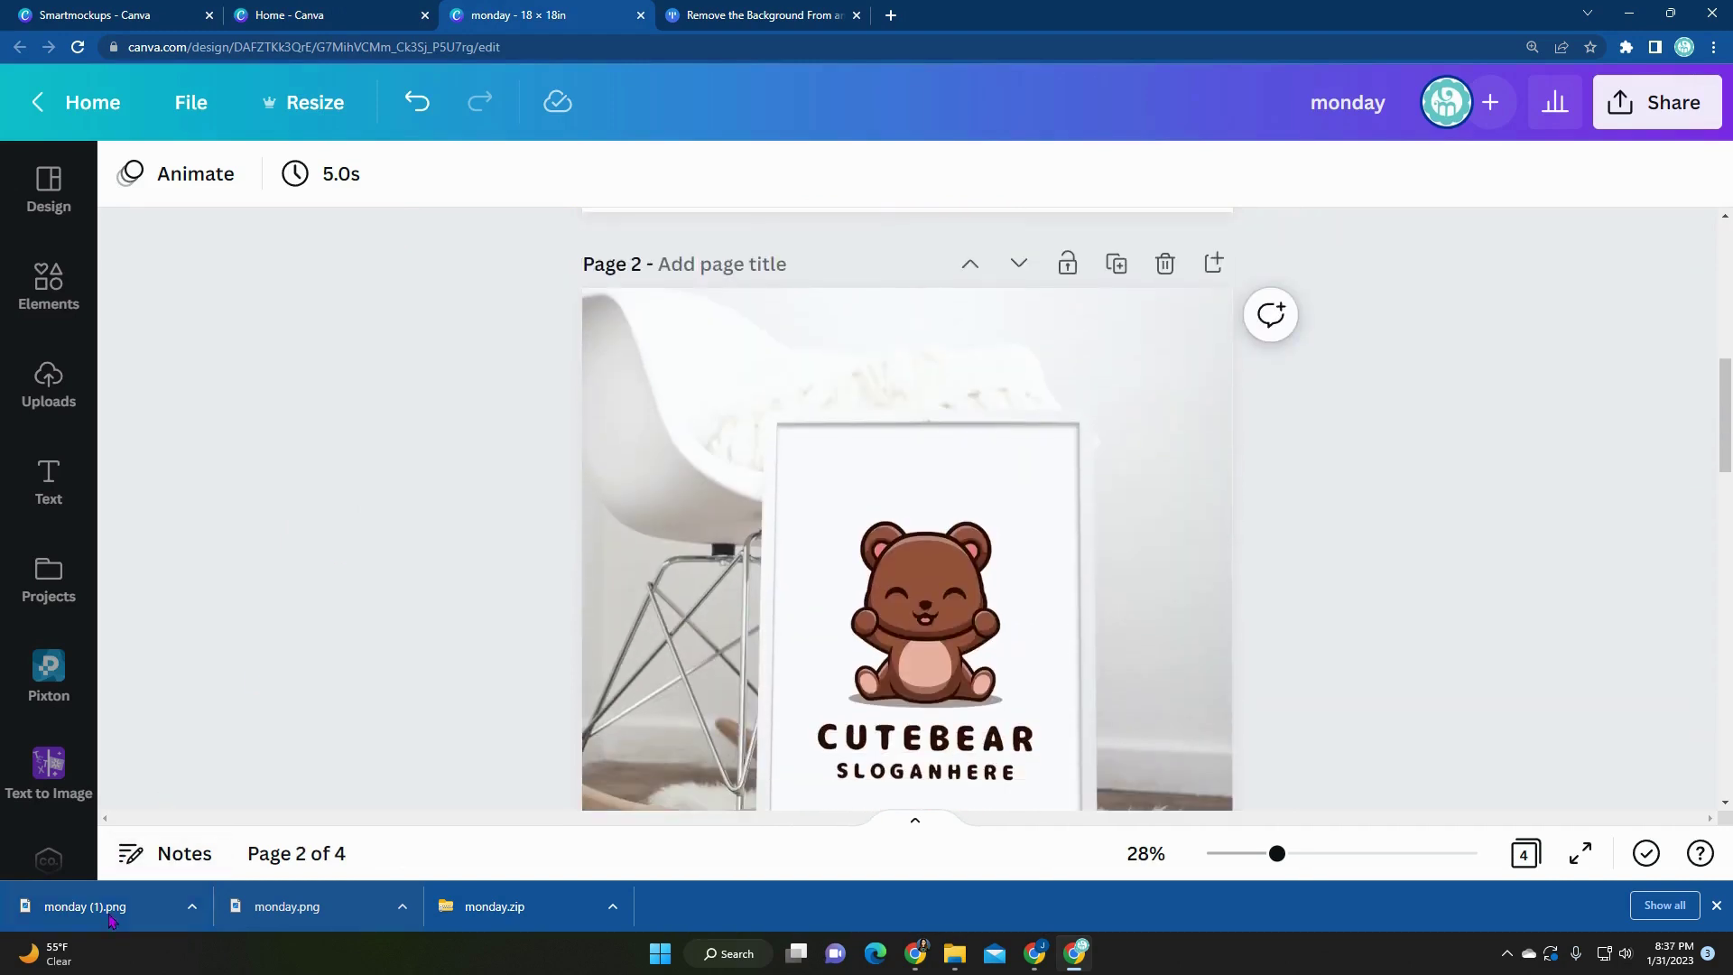
click(63, 398)
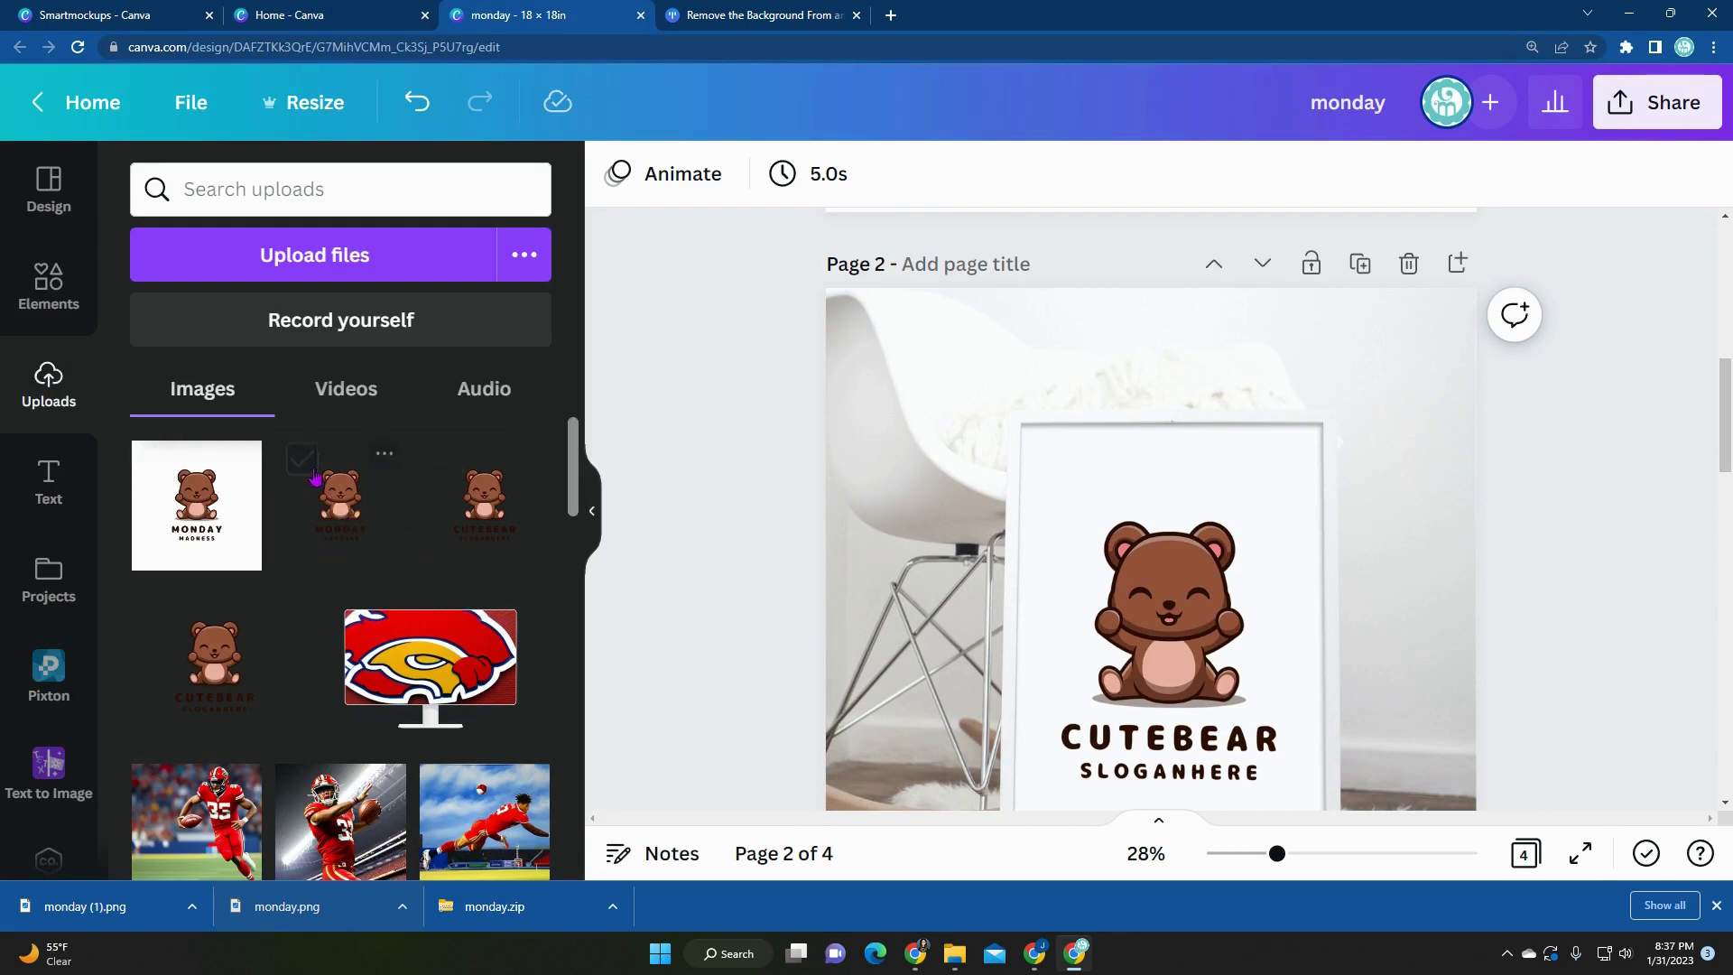
scroll(652, 524, down, 10)
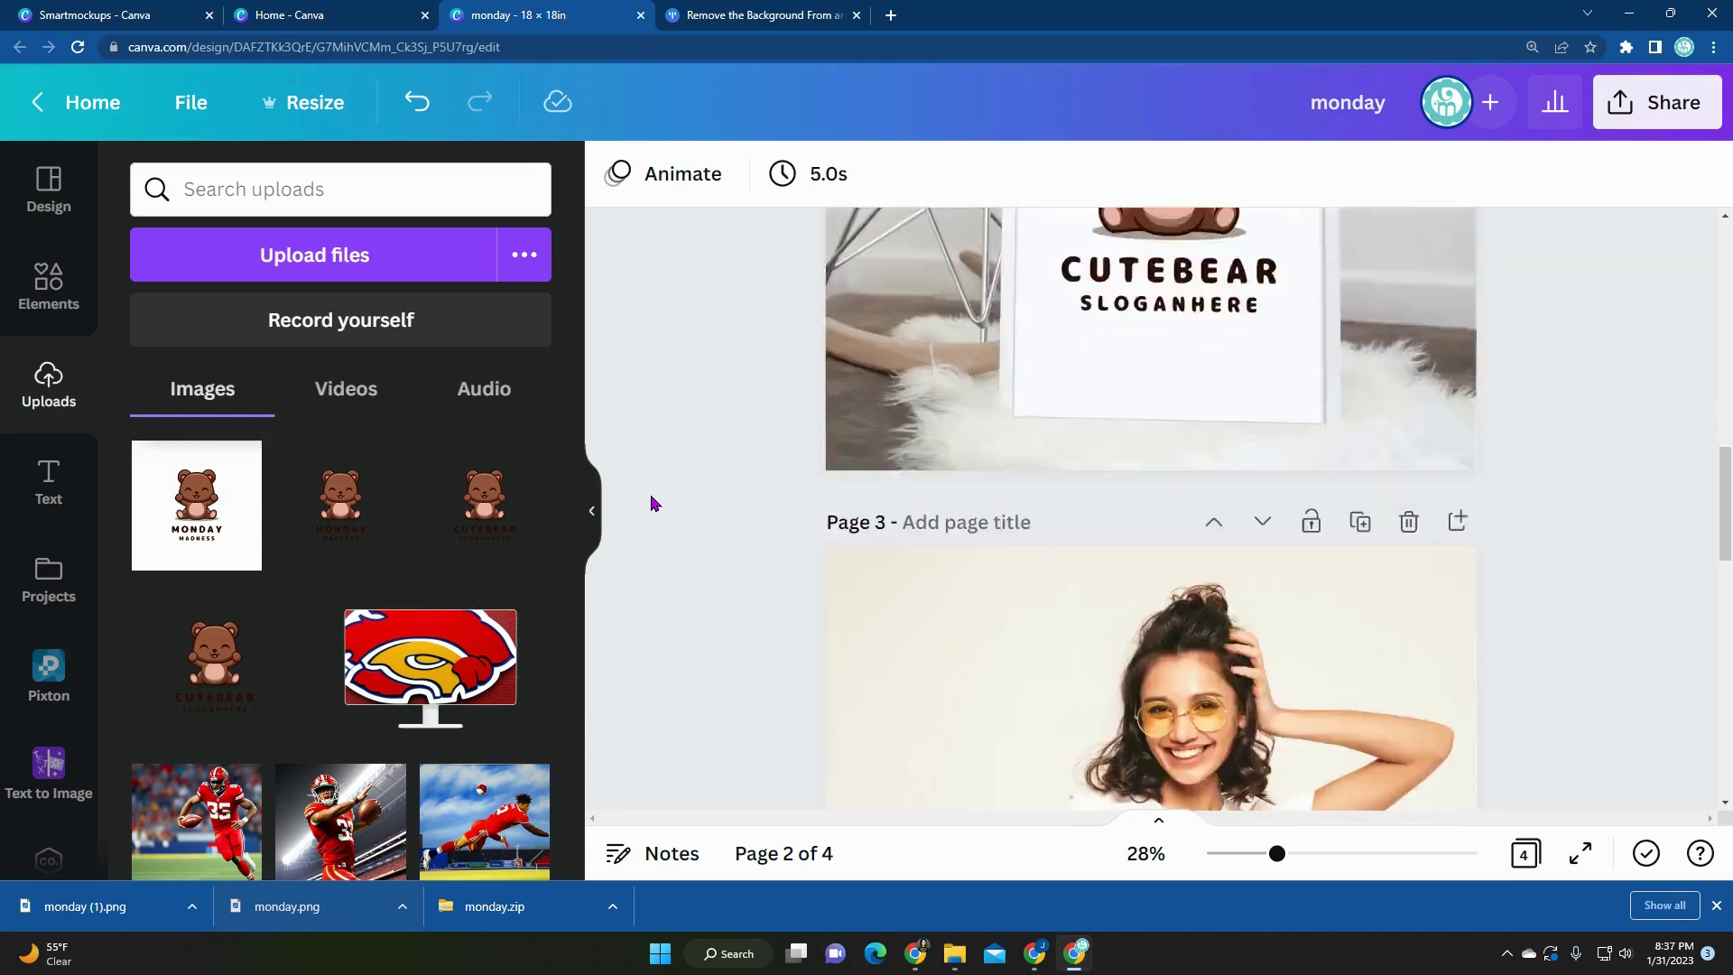
click(894, 733)
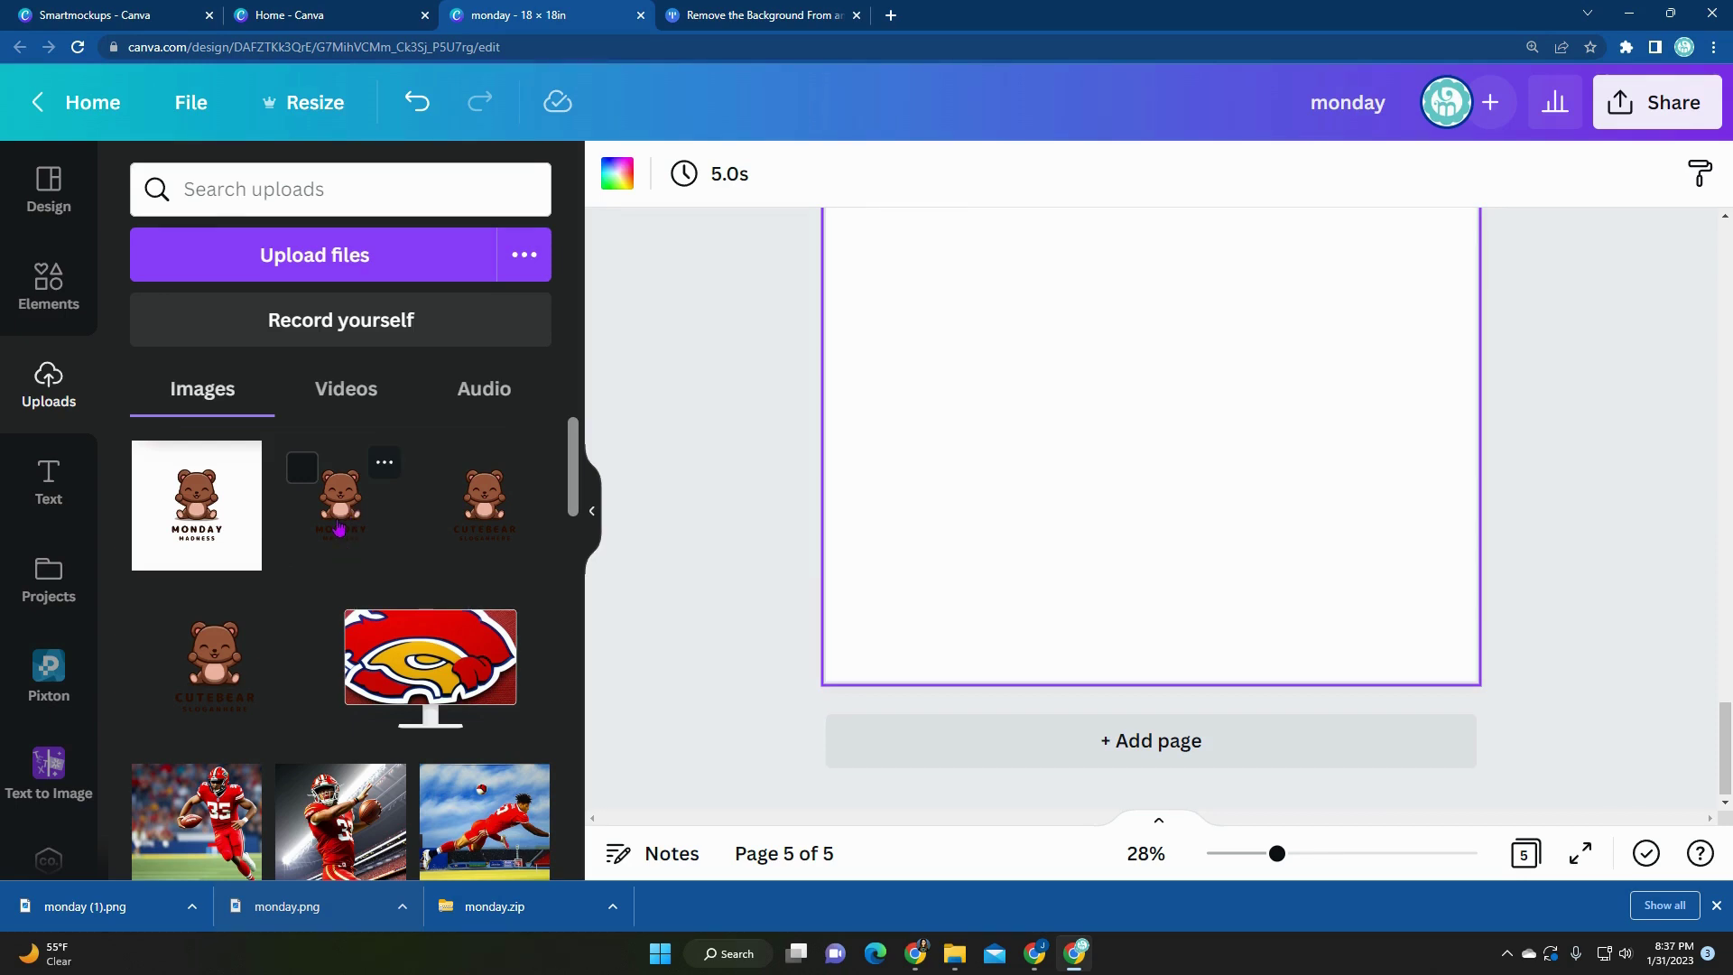
Add the Monday Madness bear image to page 5 and hide the uploads panel.
click(336, 505)
click(719, 459)
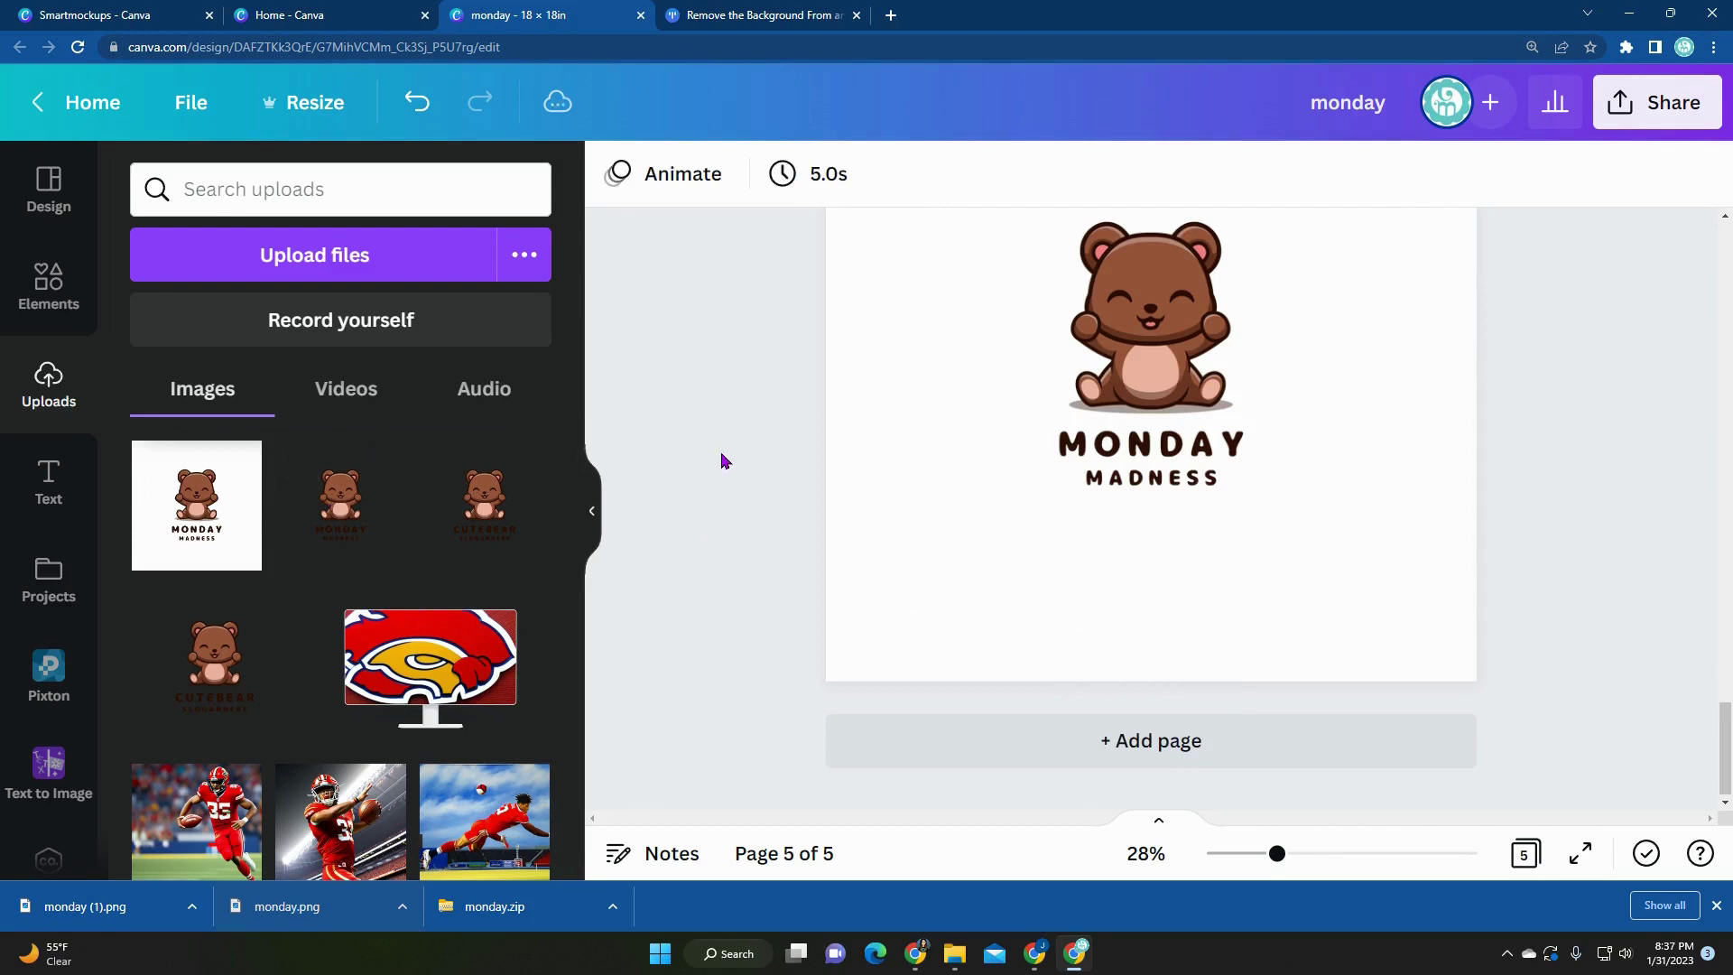
click(592, 511)
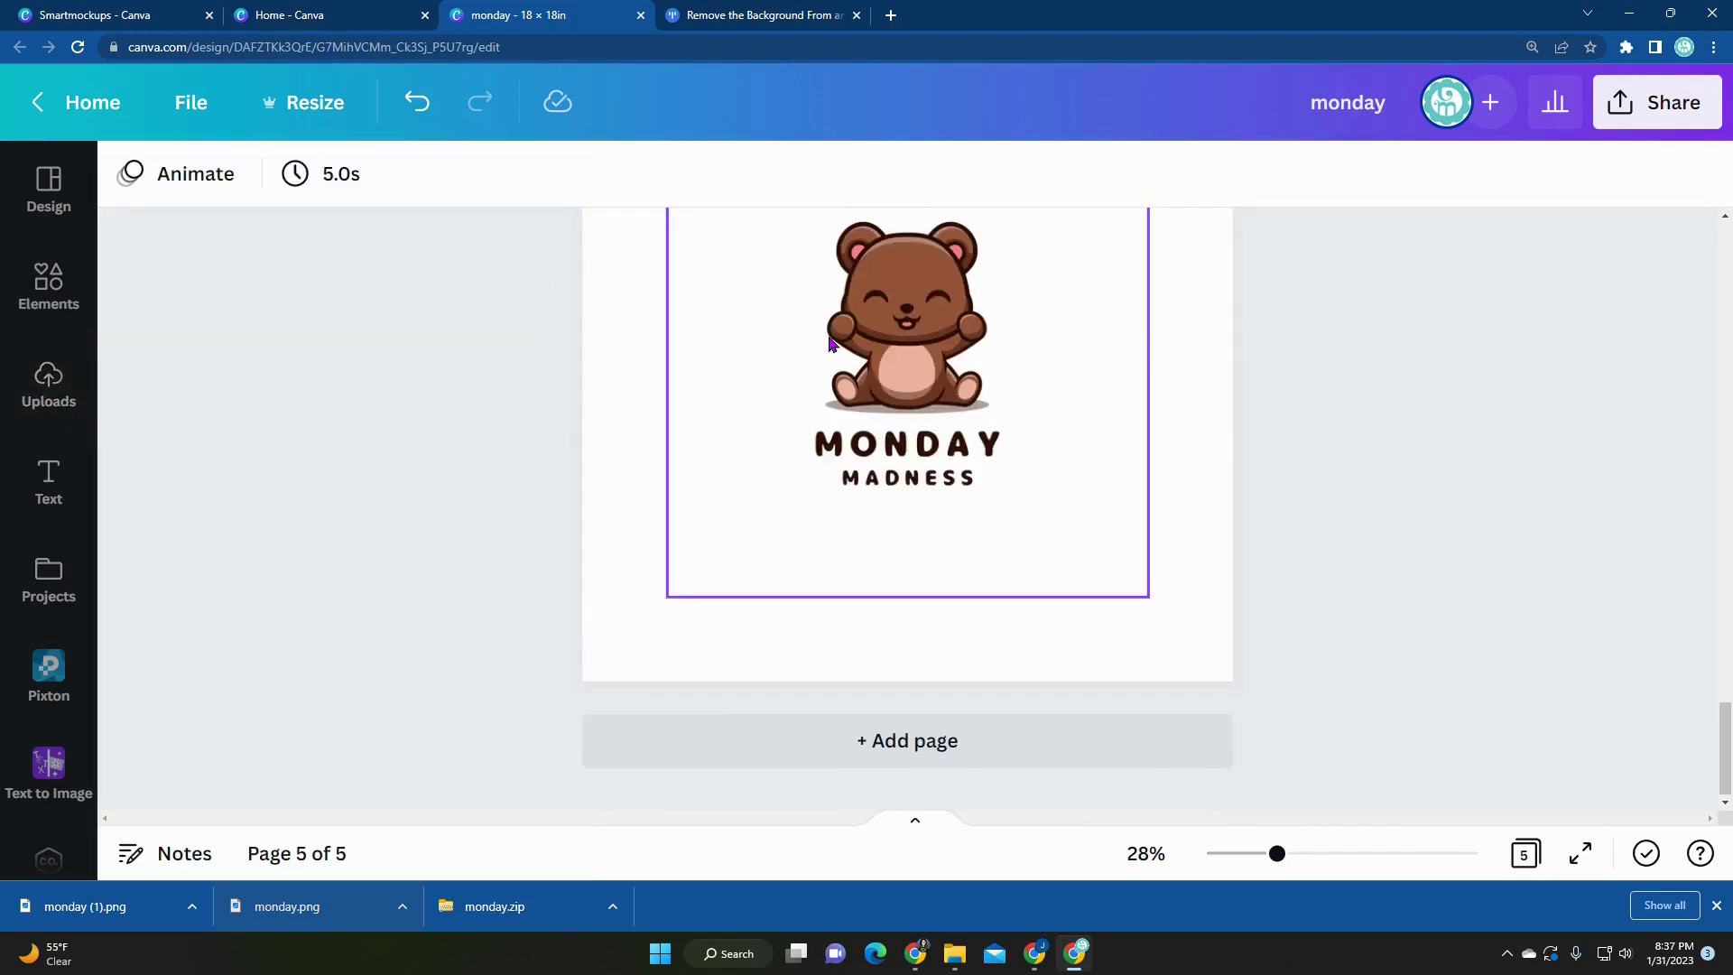
Open Edit image for the bear logo and show all Smartmockups options.
click(882, 321)
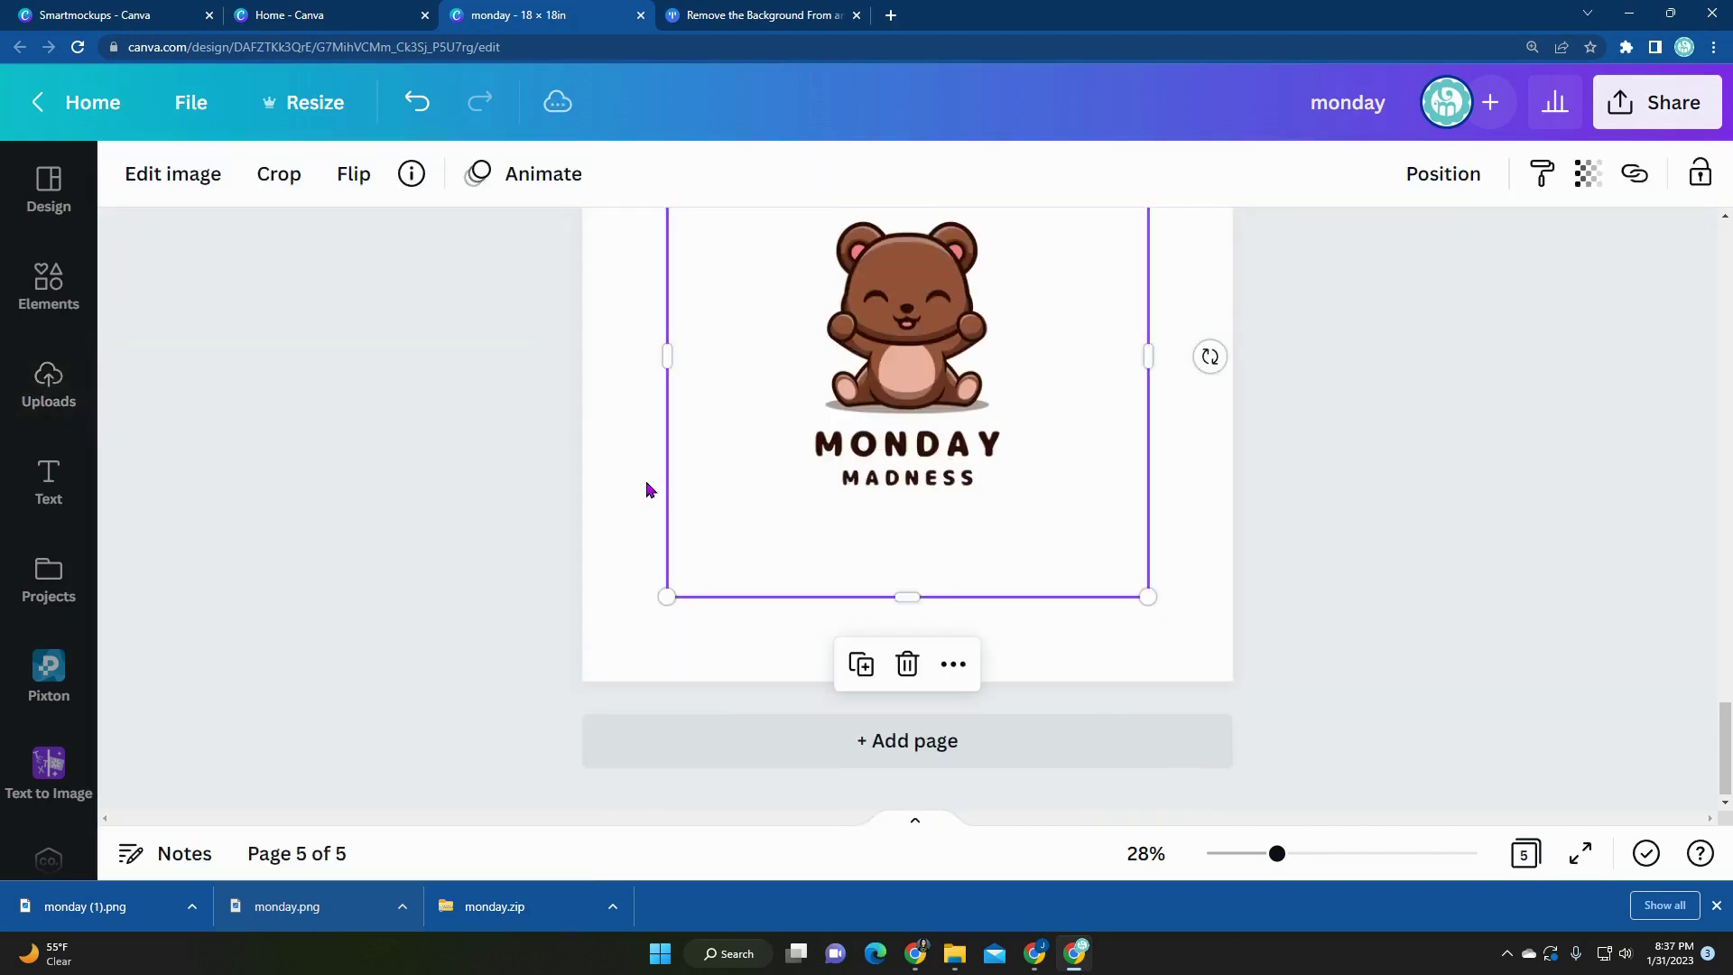
click(158, 181)
scroll(350, 545, down, 1)
scroll(350, 545, down, 10)
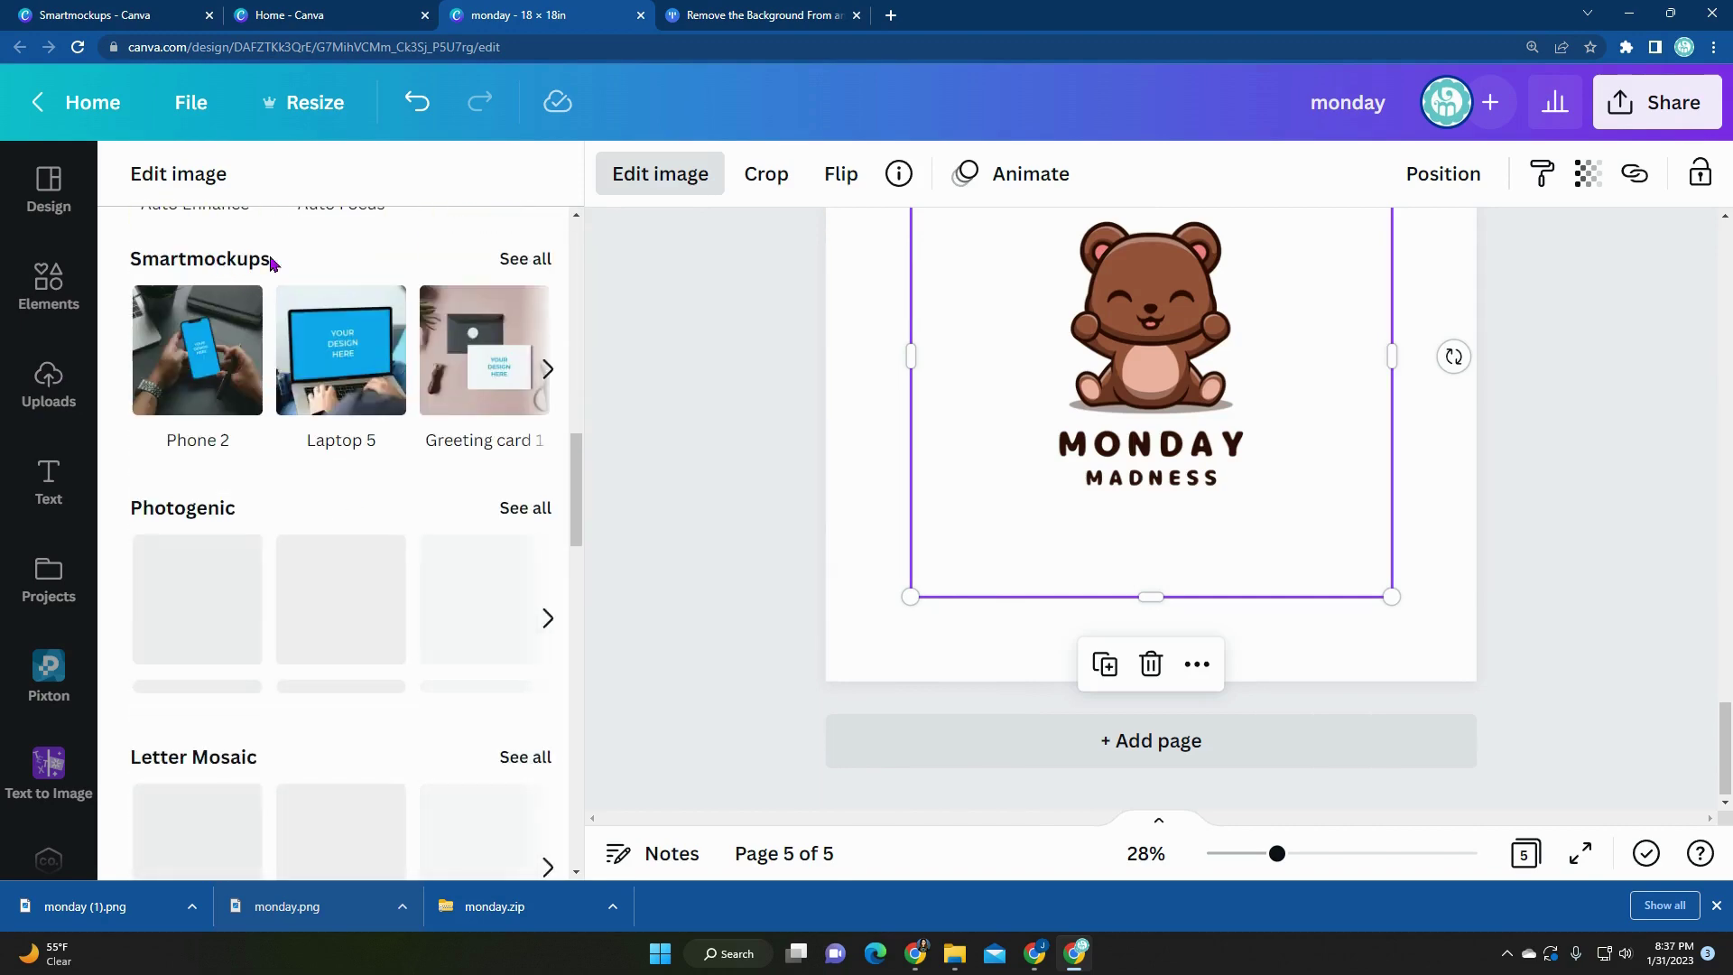
click(530, 262)
scroll(442, 537, down, 2)
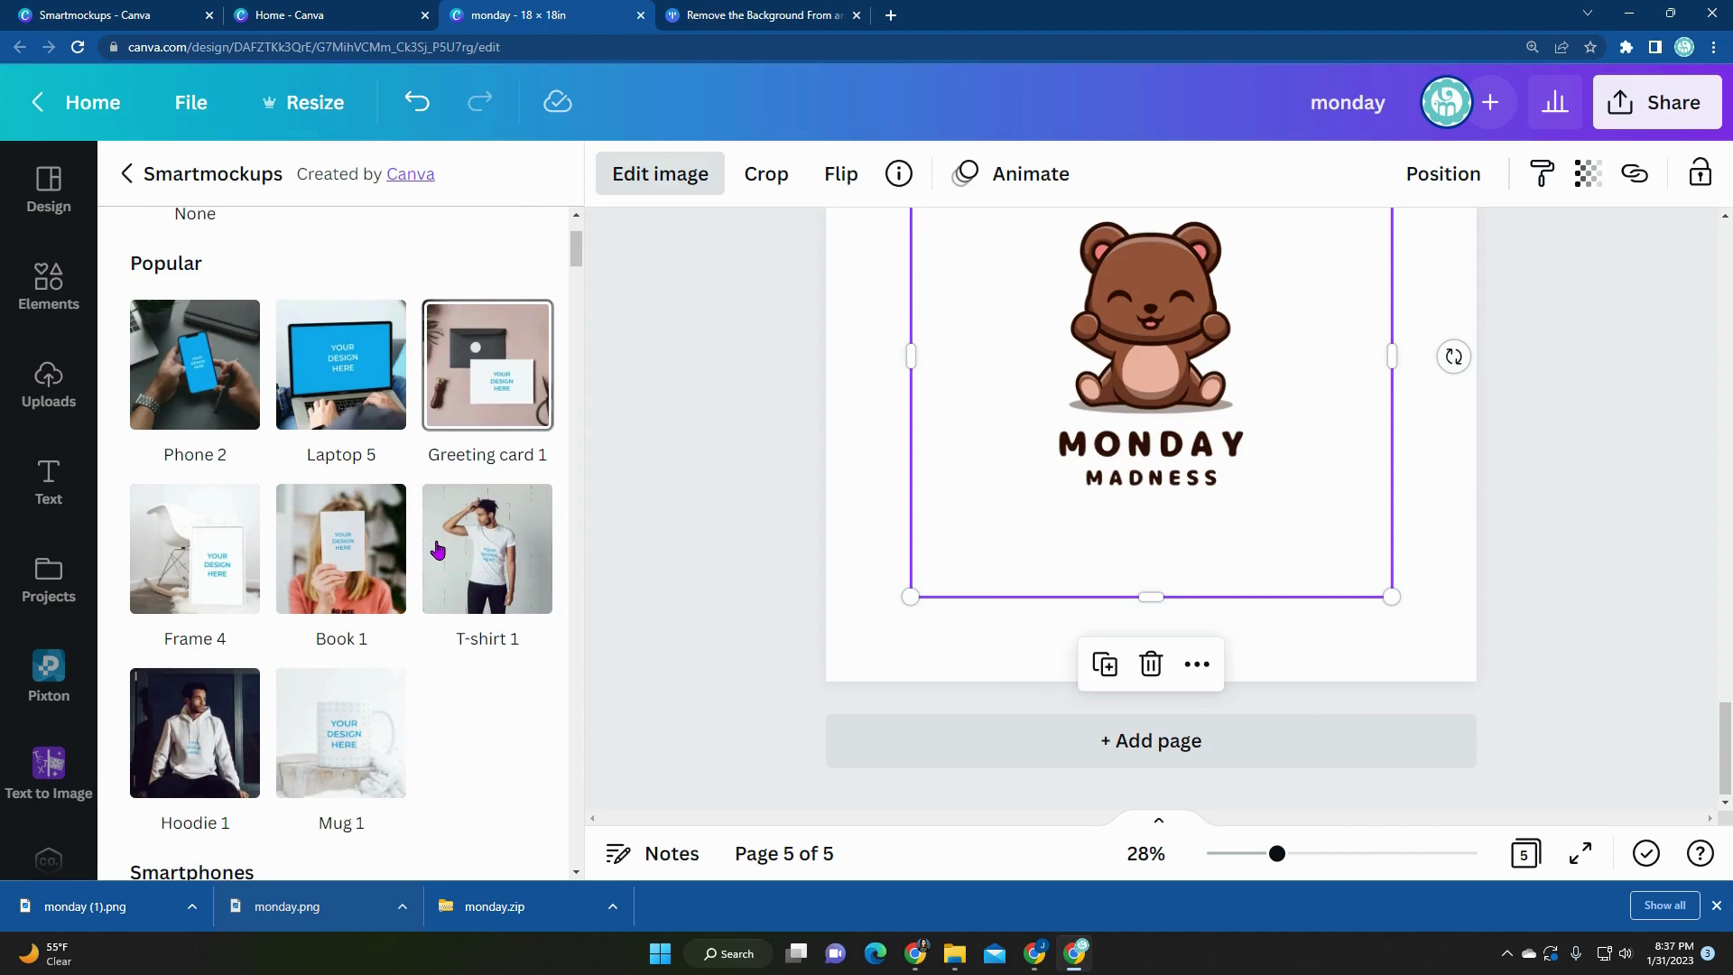
scroll(438, 546, down, 2)
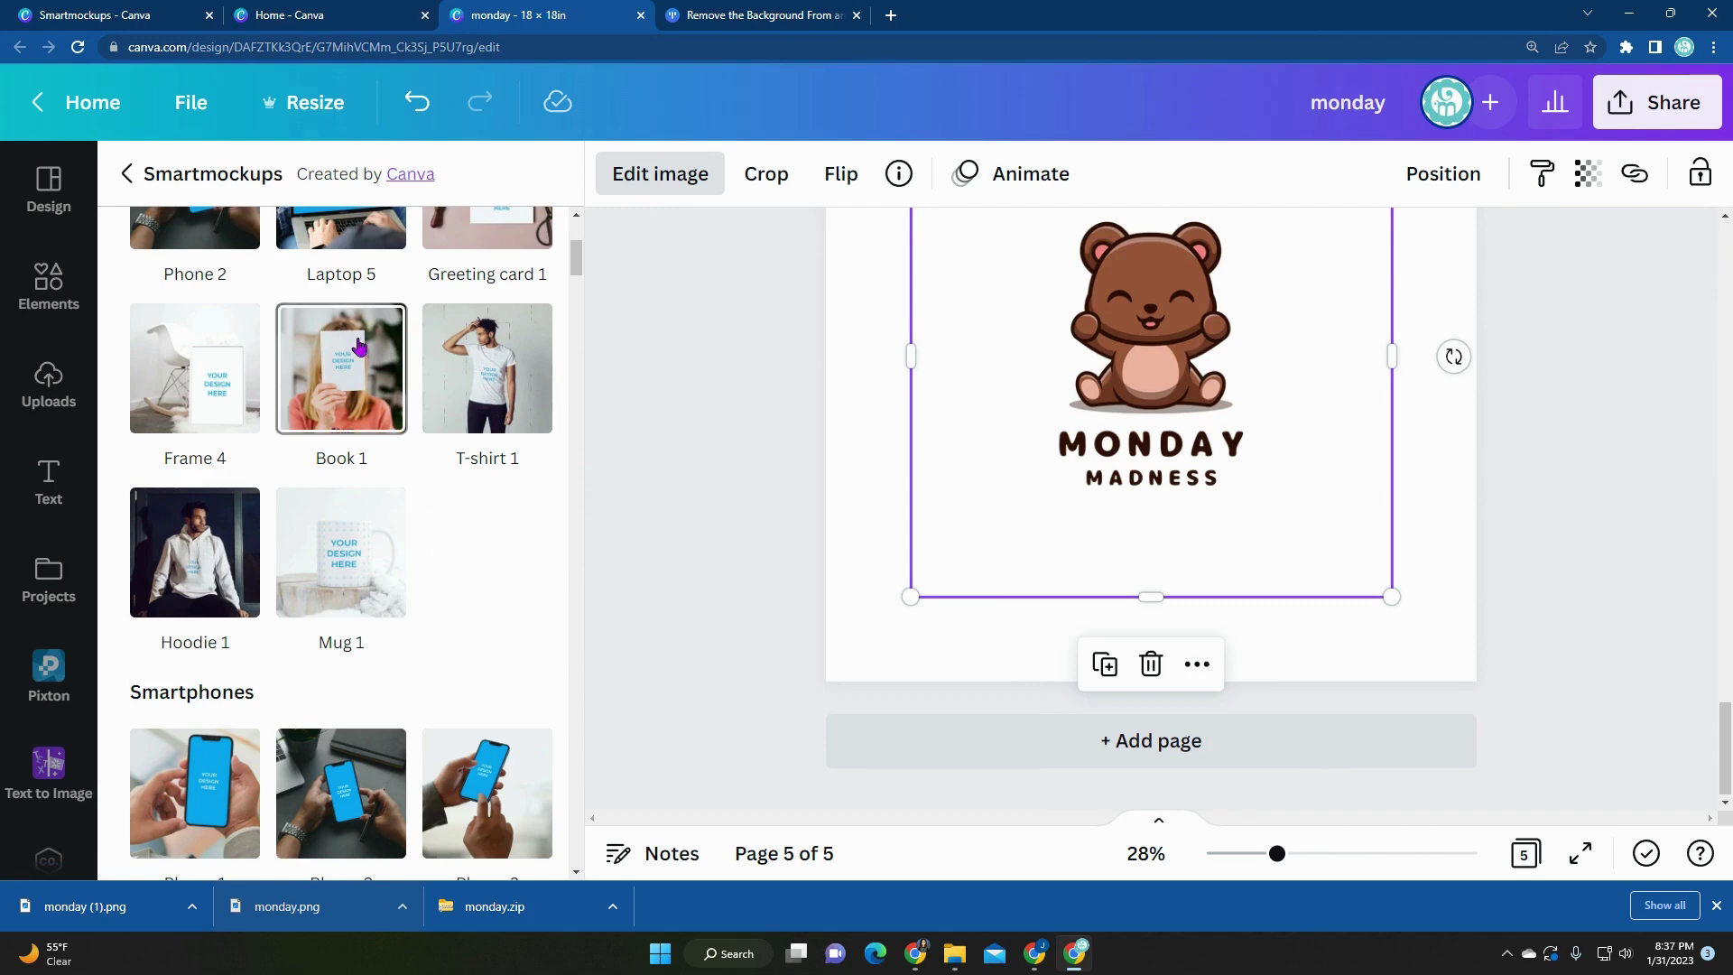
scroll(391, 449, down, 5)
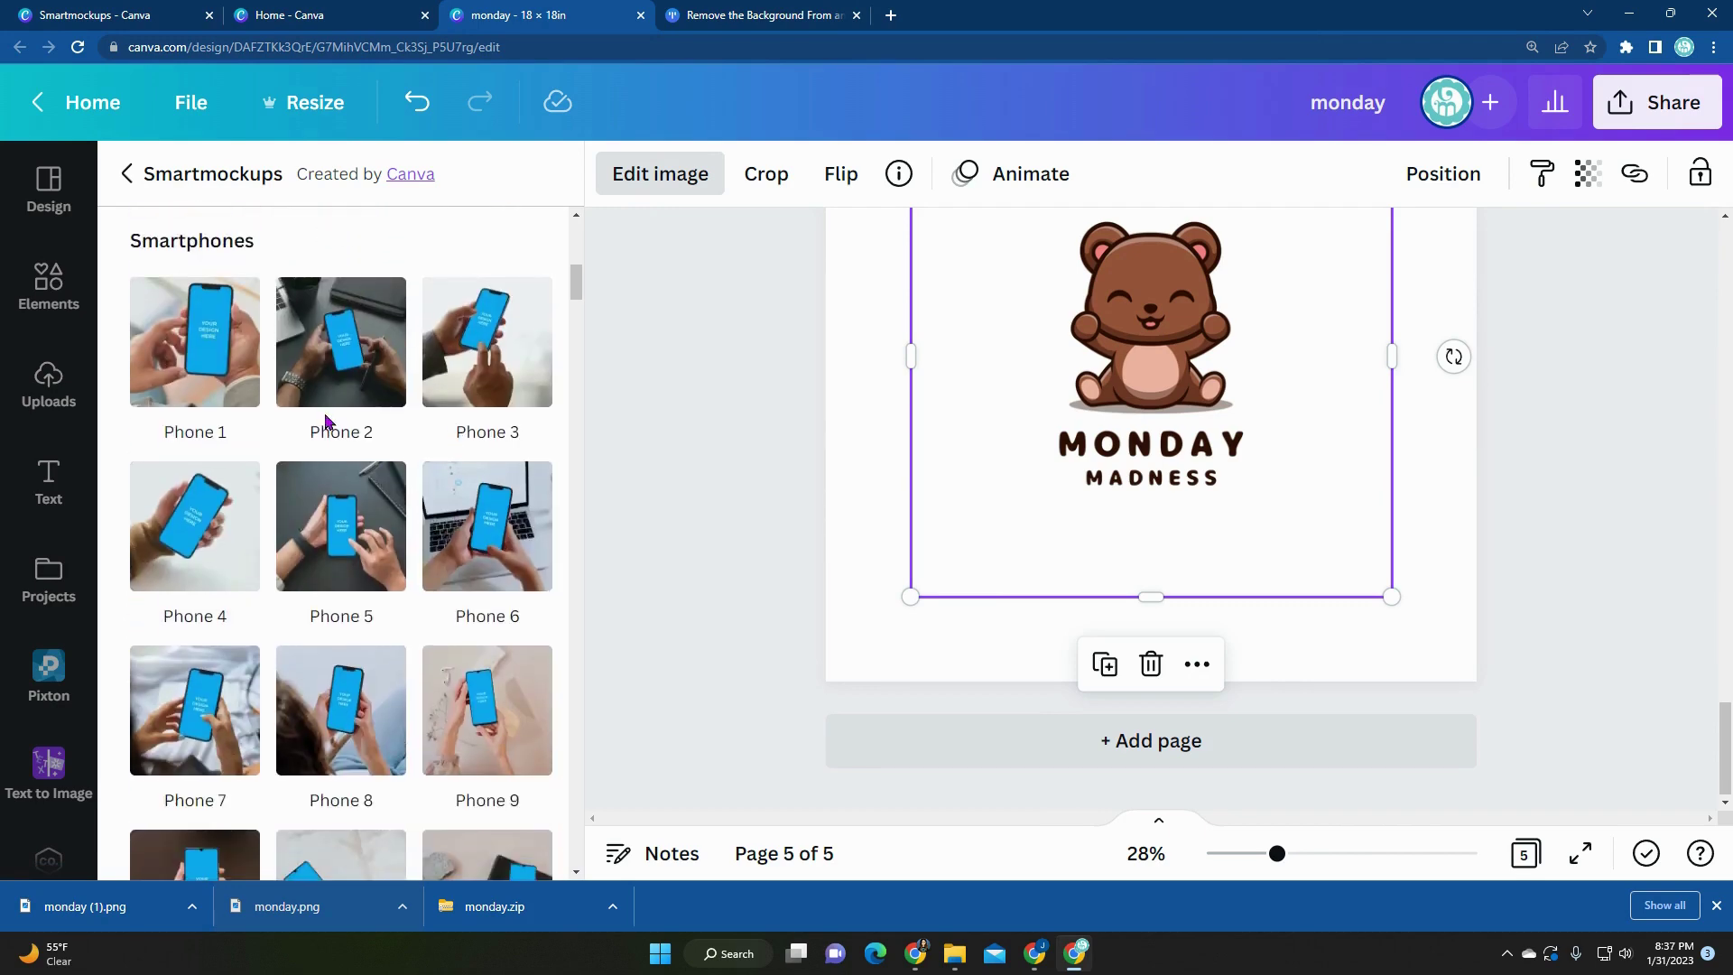
scroll(403, 496, down, 12)
scroll(402, 509, down, 20)
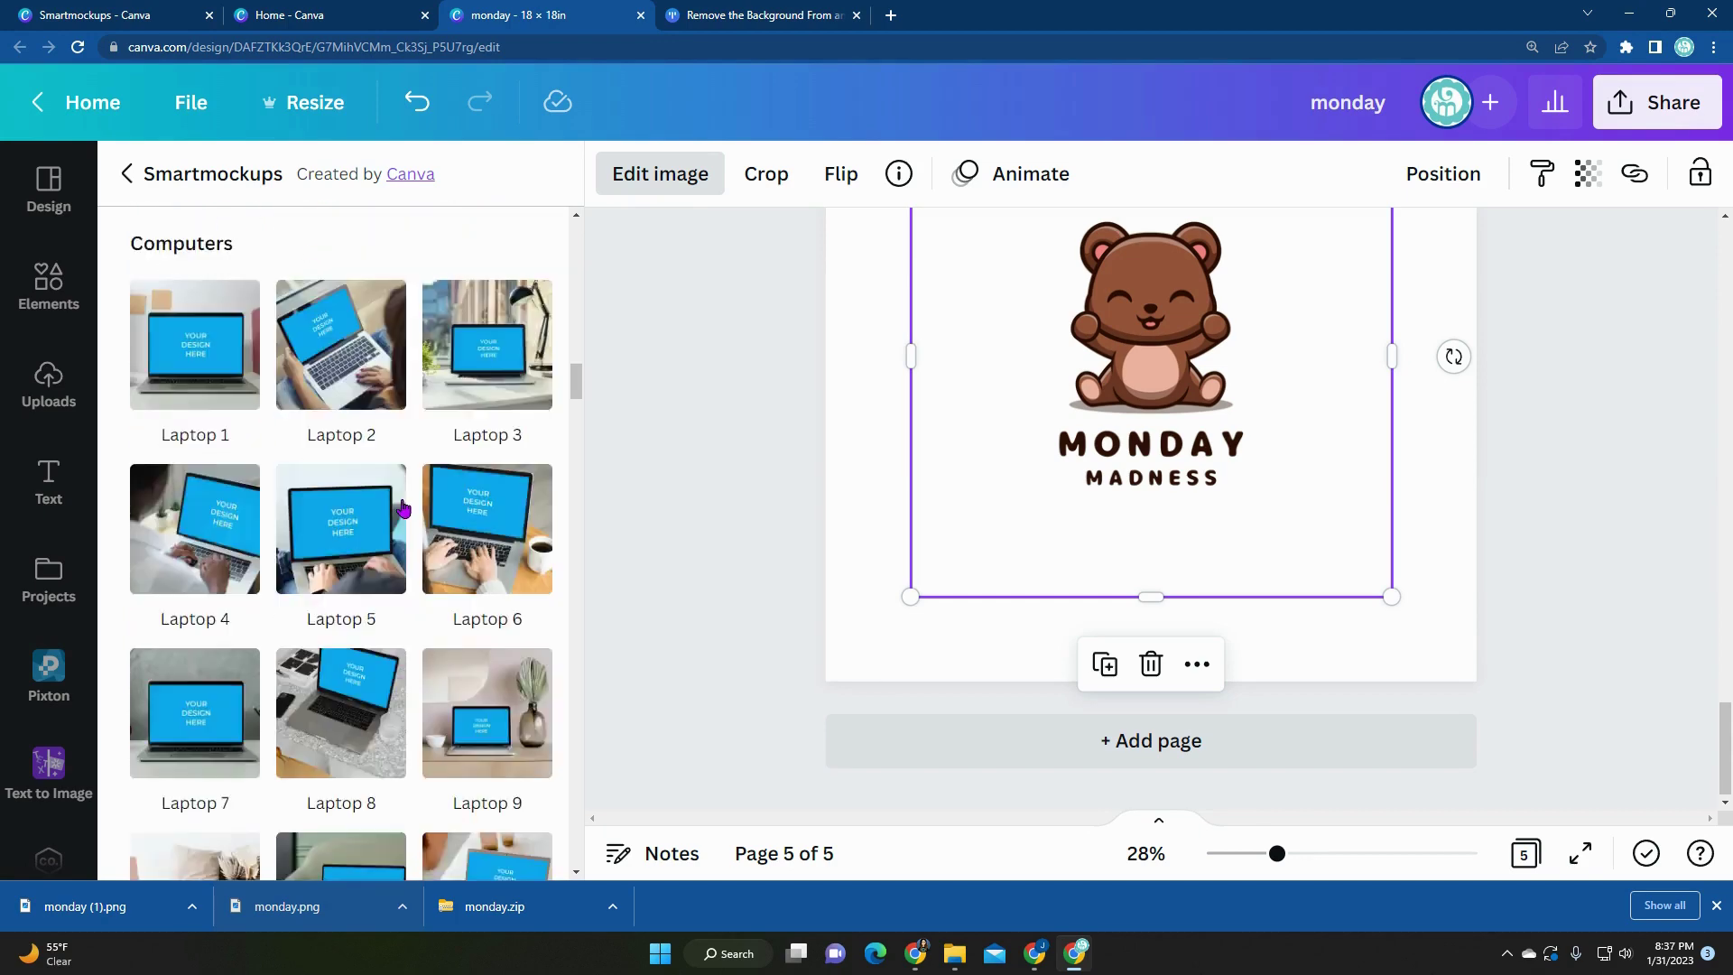
scroll(403, 514, down, 8)
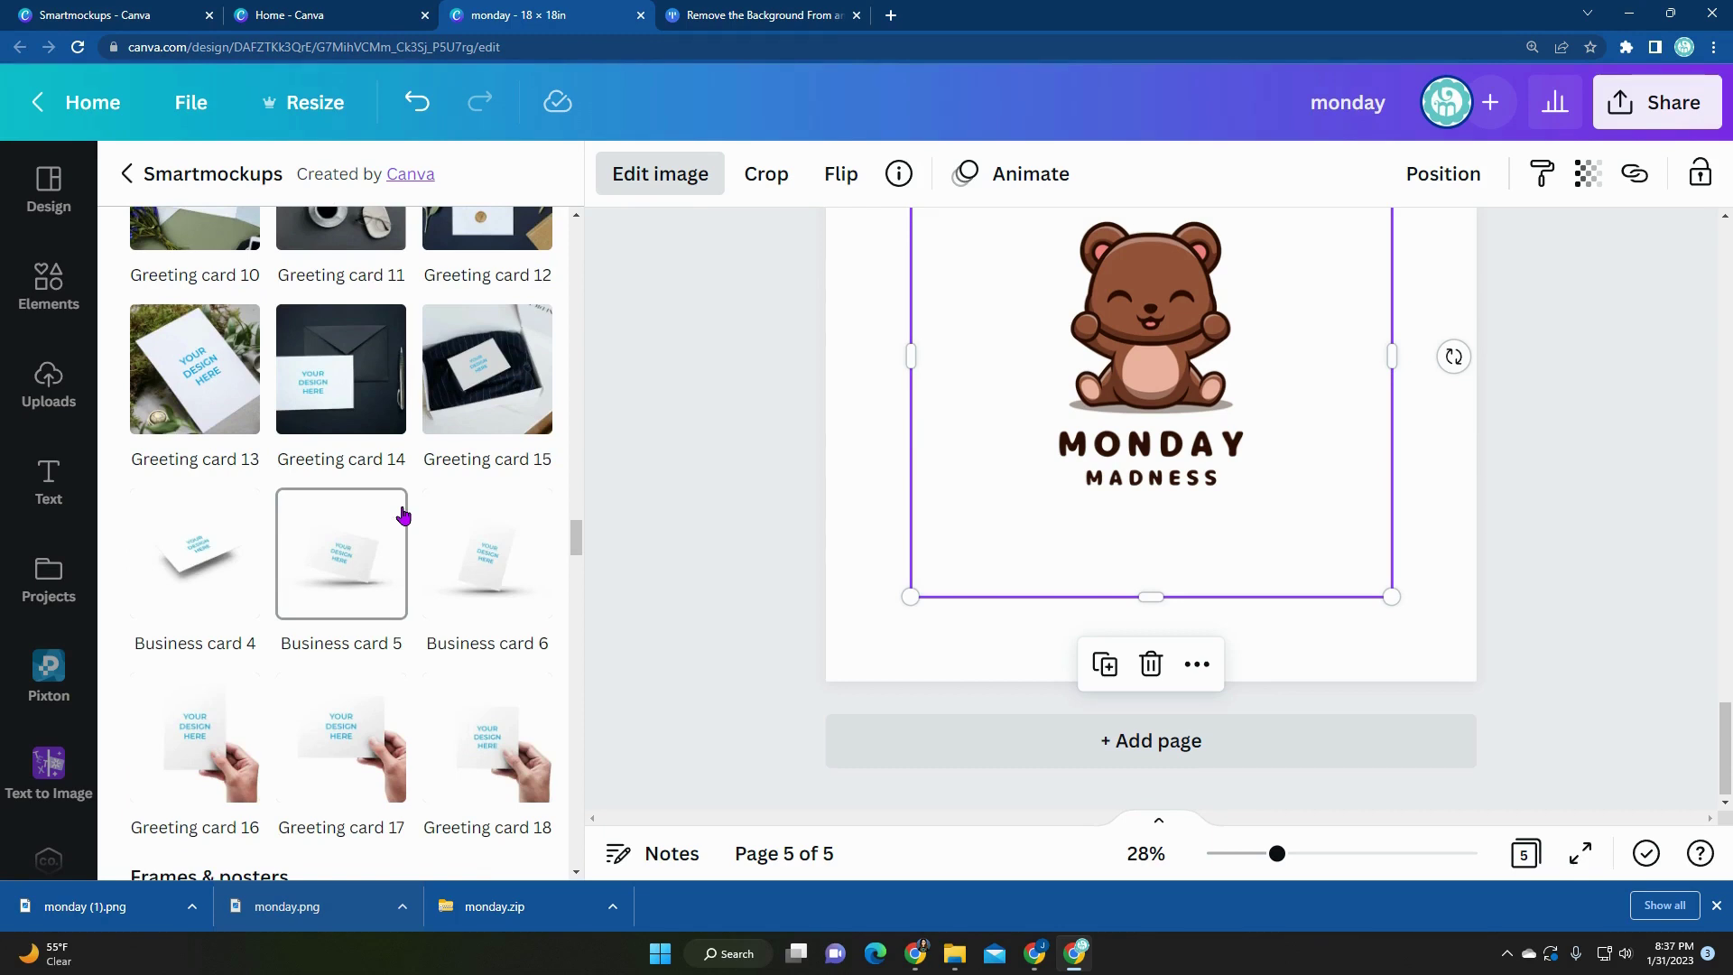
scroll(404, 513, down, 10)
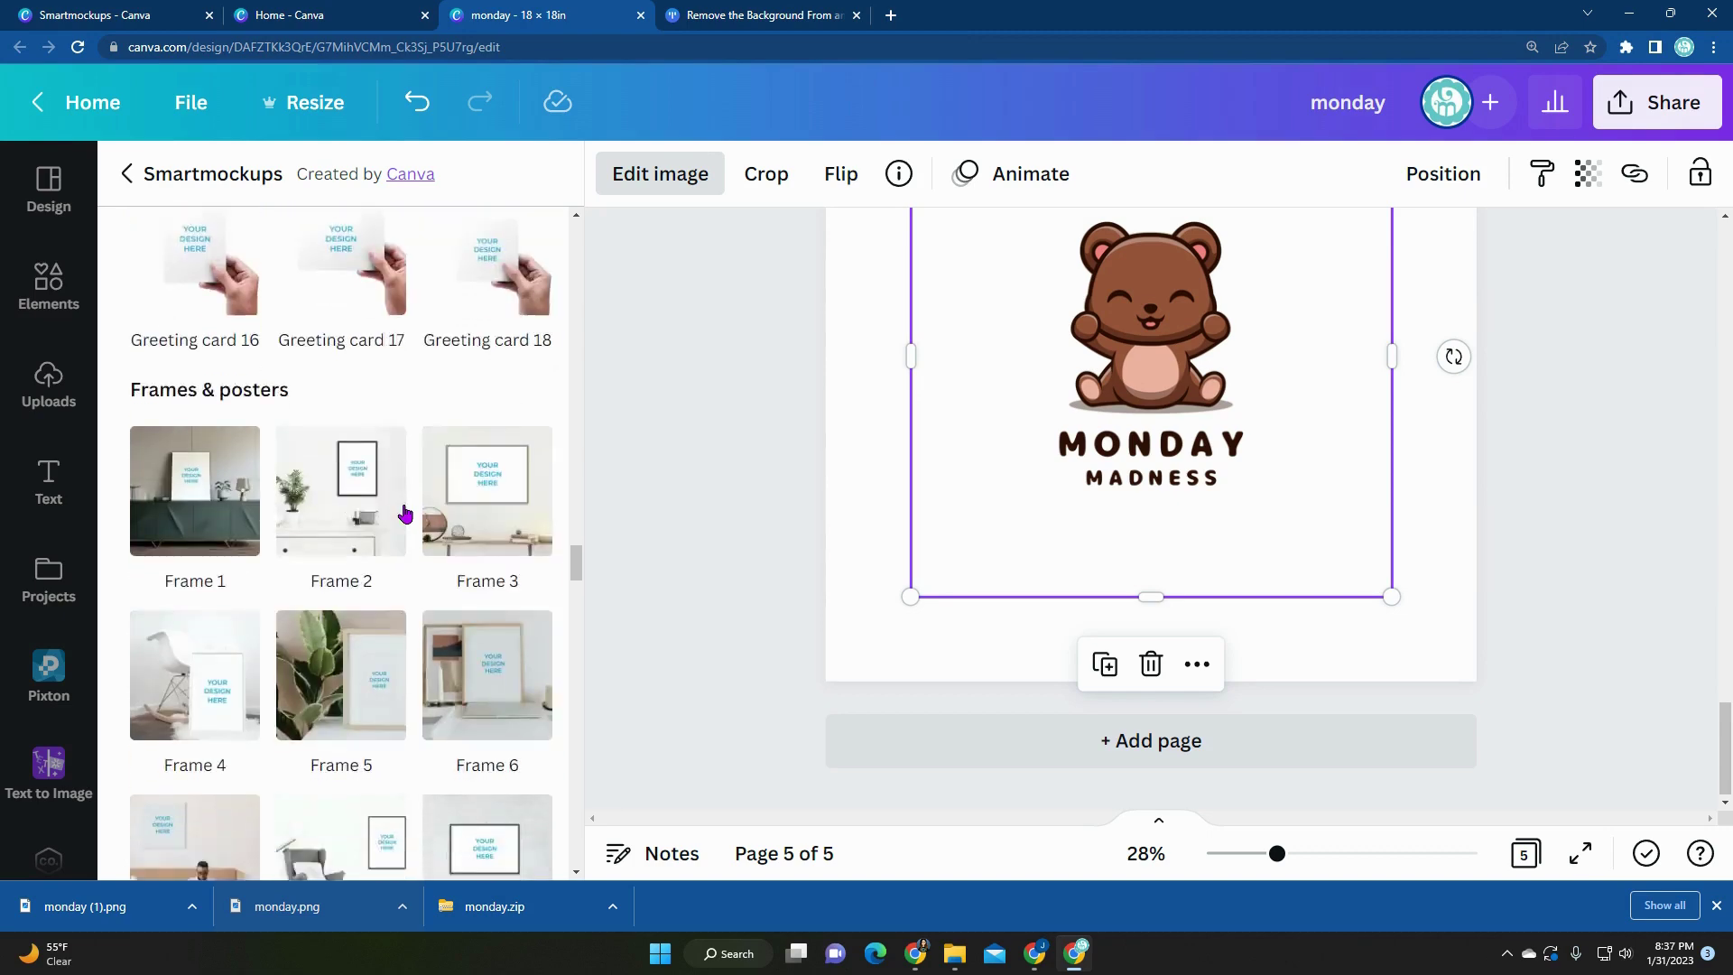
scroll(405, 513, down, 4)
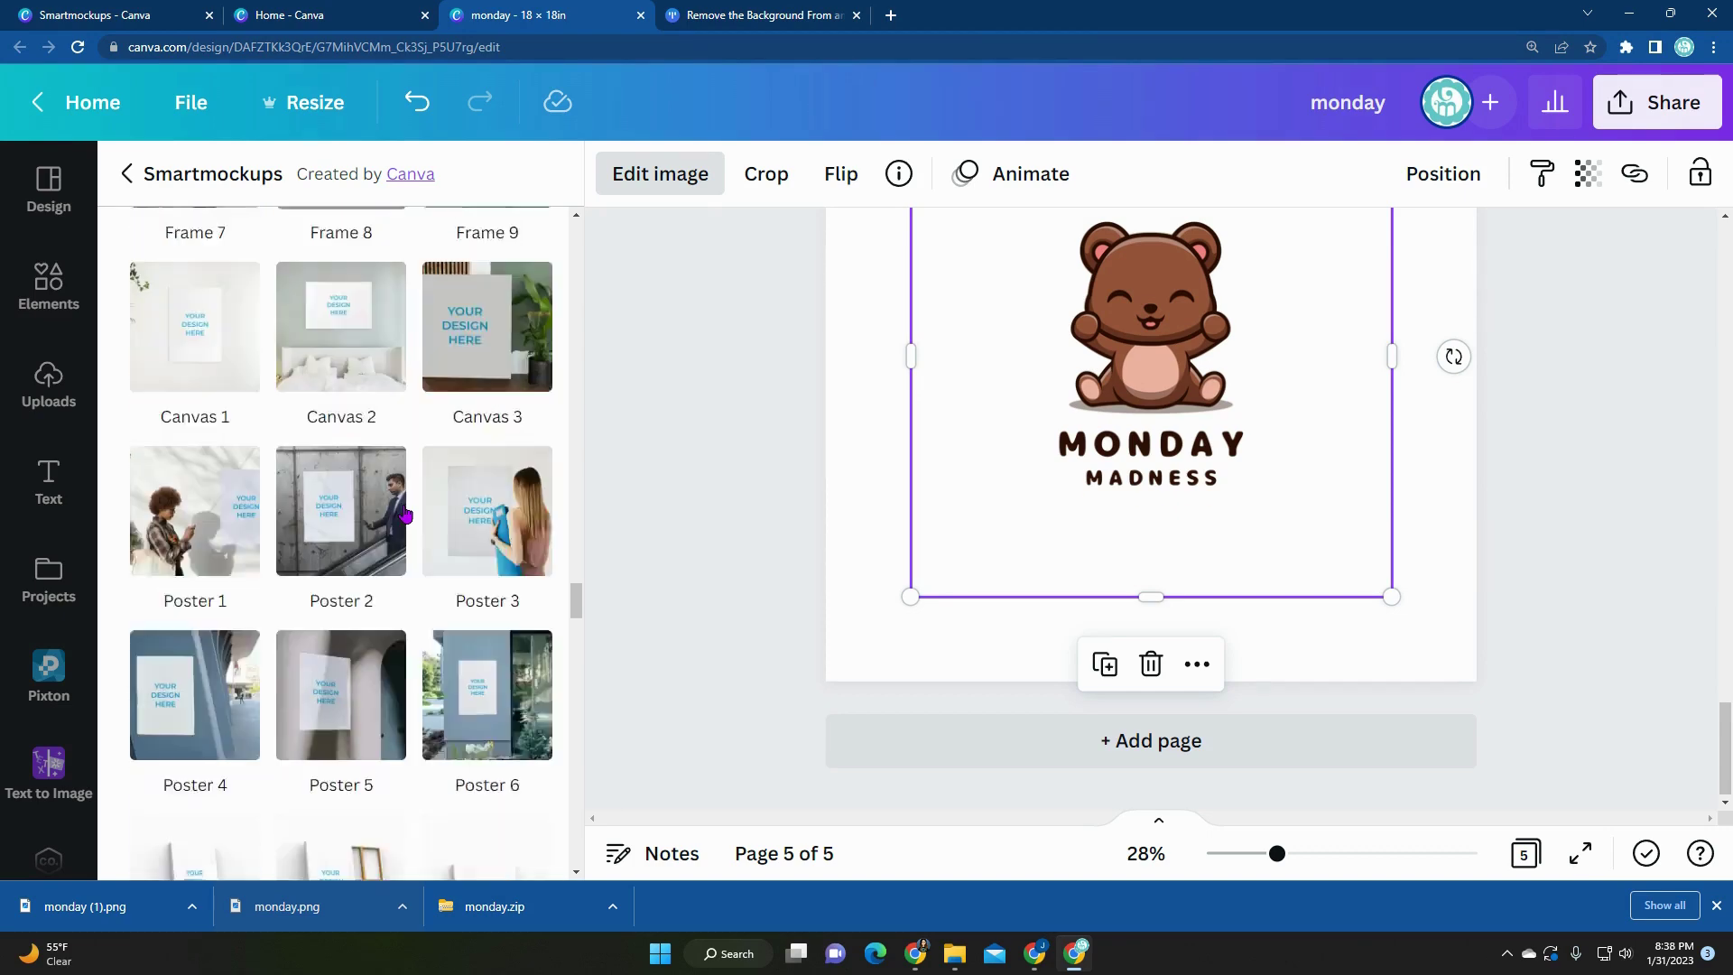